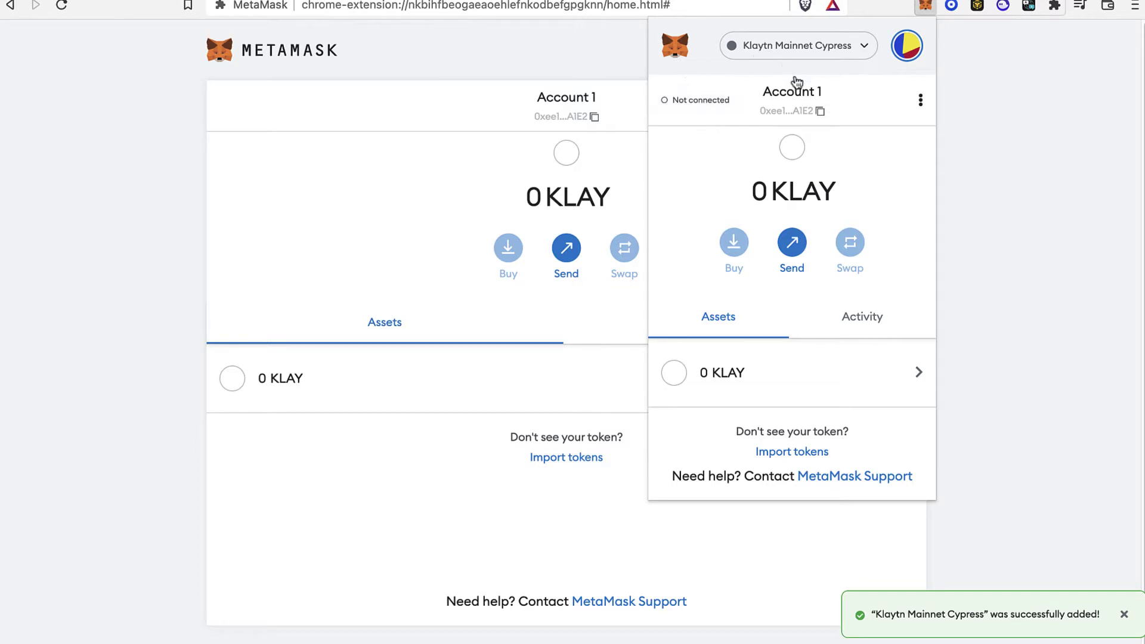
Step: Confirm Klaytn Mainnet Cypress is ticked in MetaMask and view the 0 KLAY asset page
left_click(797, 47)
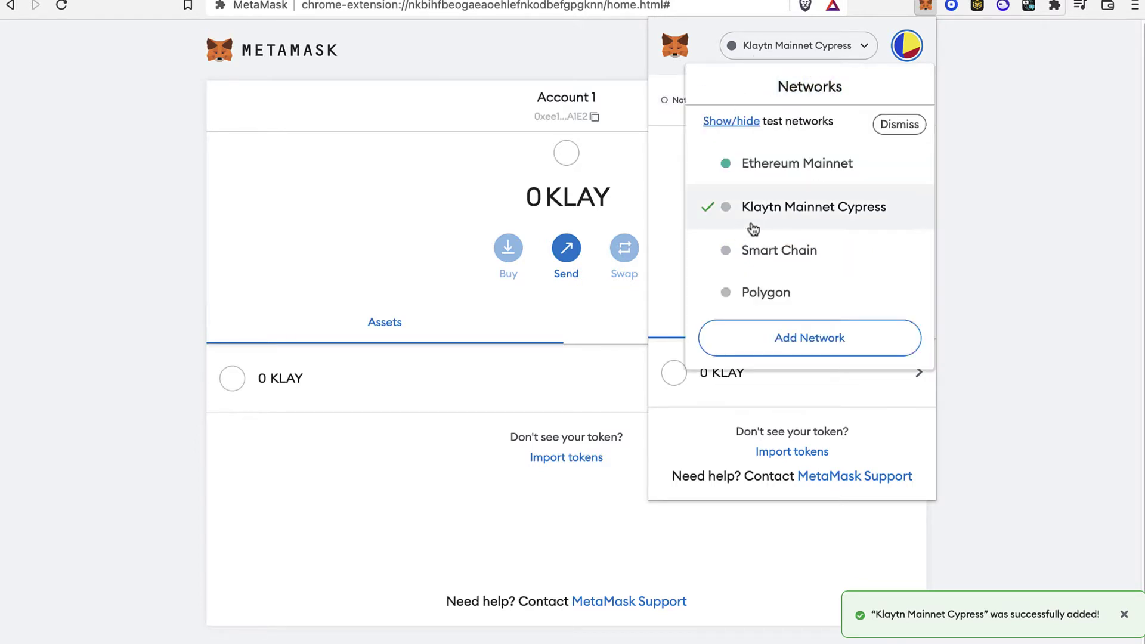
left_click(826, 58)
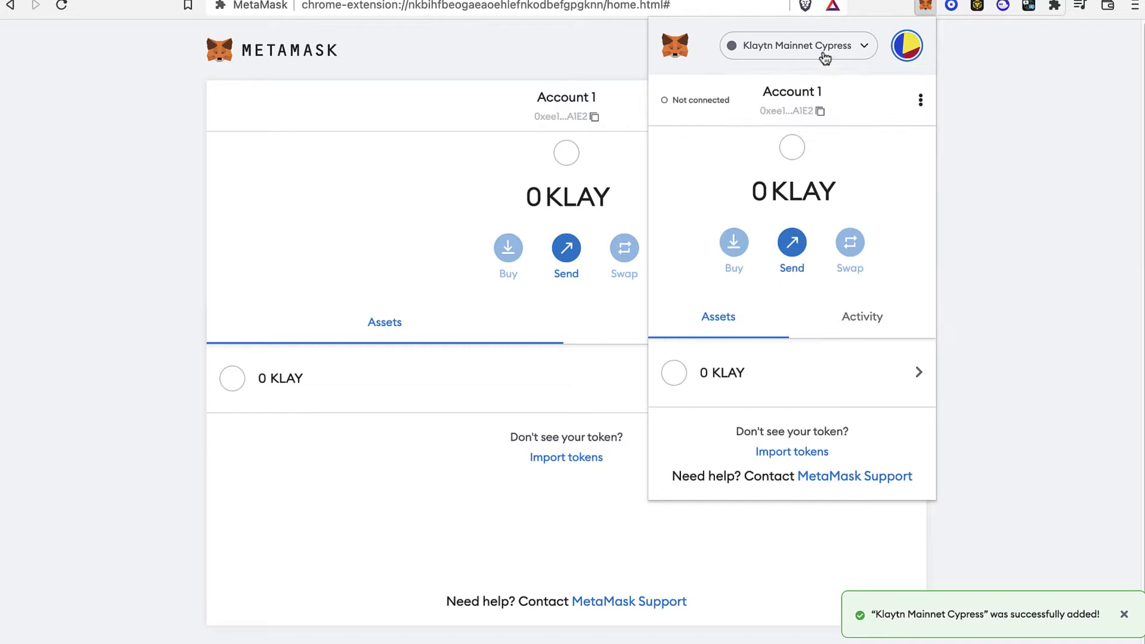
left_click(792, 377)
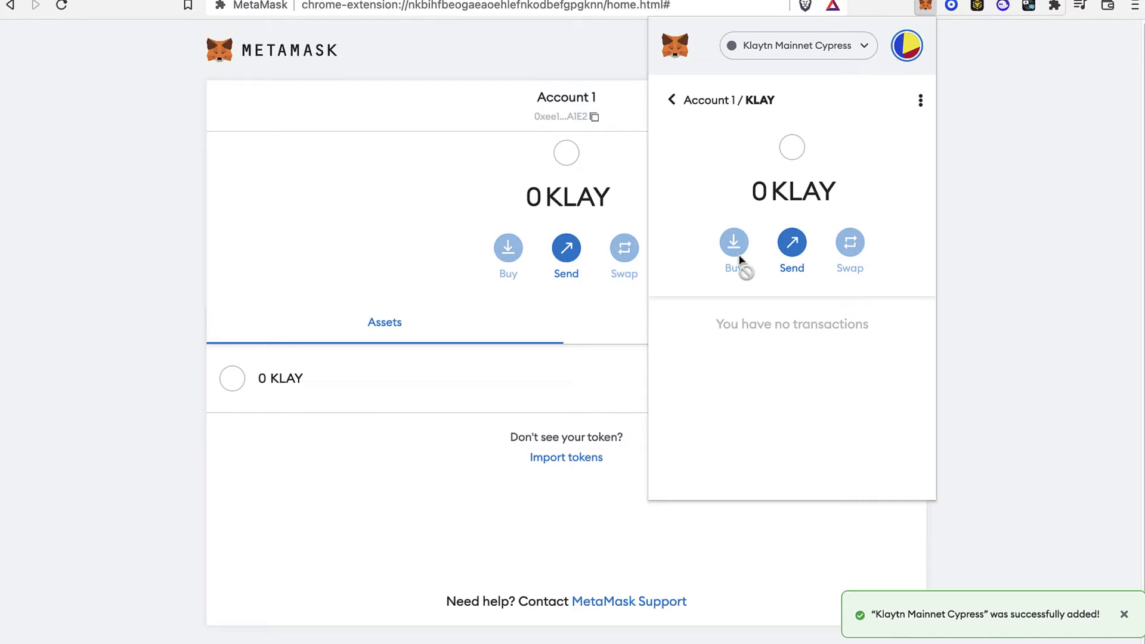
Step: Load the Binance wallet page by entering 'bina' in the address bar
left_click(291, 5)
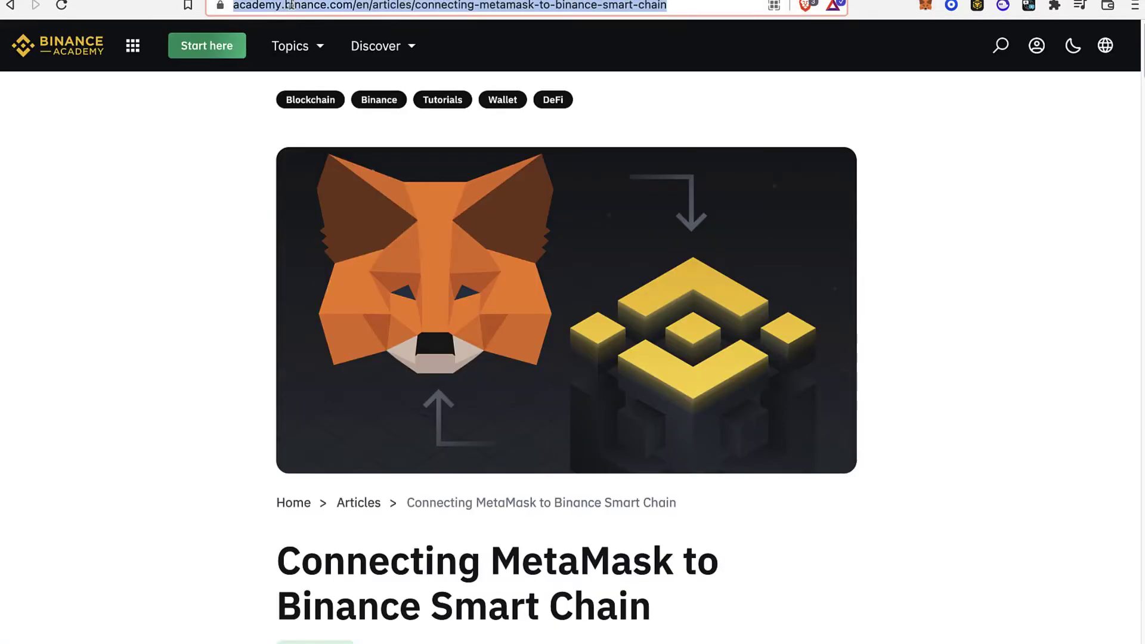
type("bina")
key("Return")
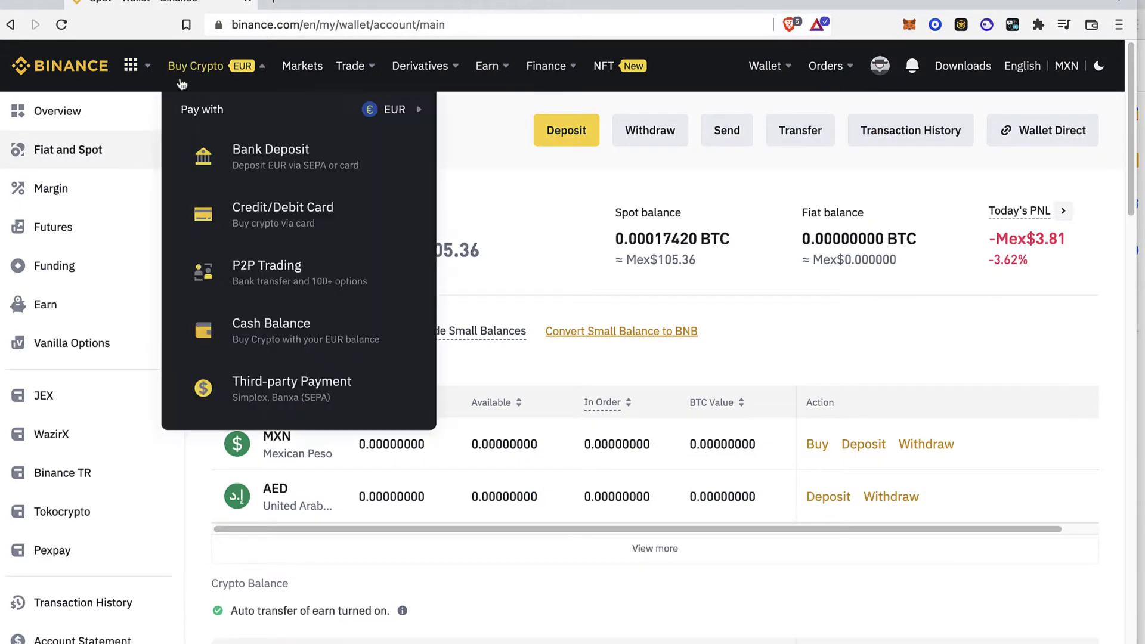
Step: Filter Fiat and Spot balances by 'klay' to see zero KLAY, then go to Markets
left_click(286, 332)
type("klay")
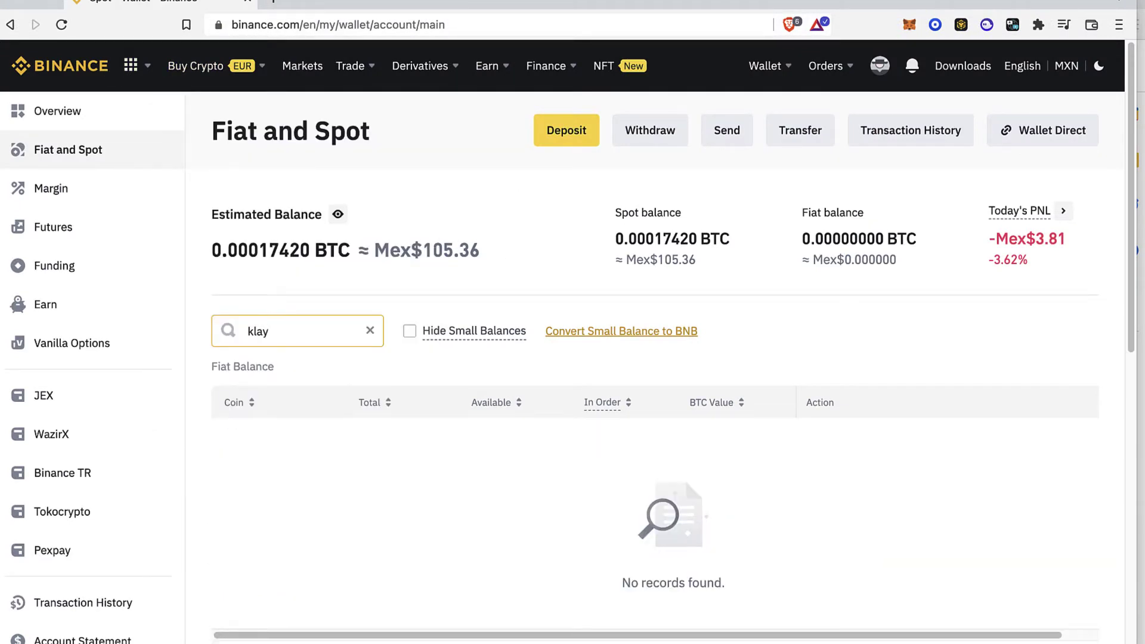
scroll(624, 420, "down", 10)
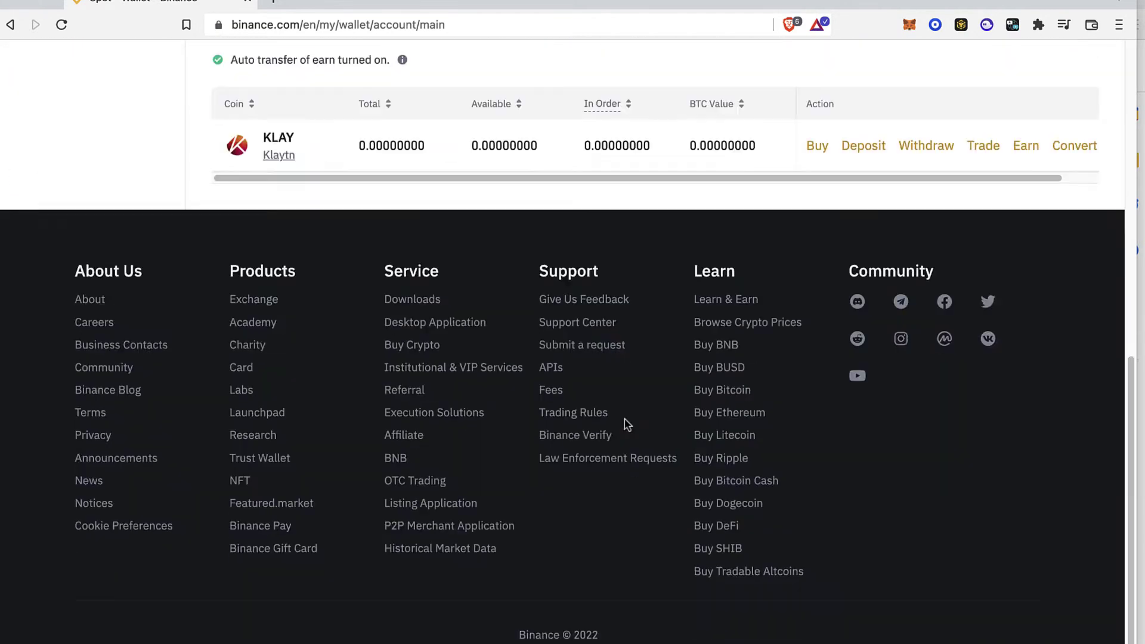
scroll(507, 329, "up", 2)
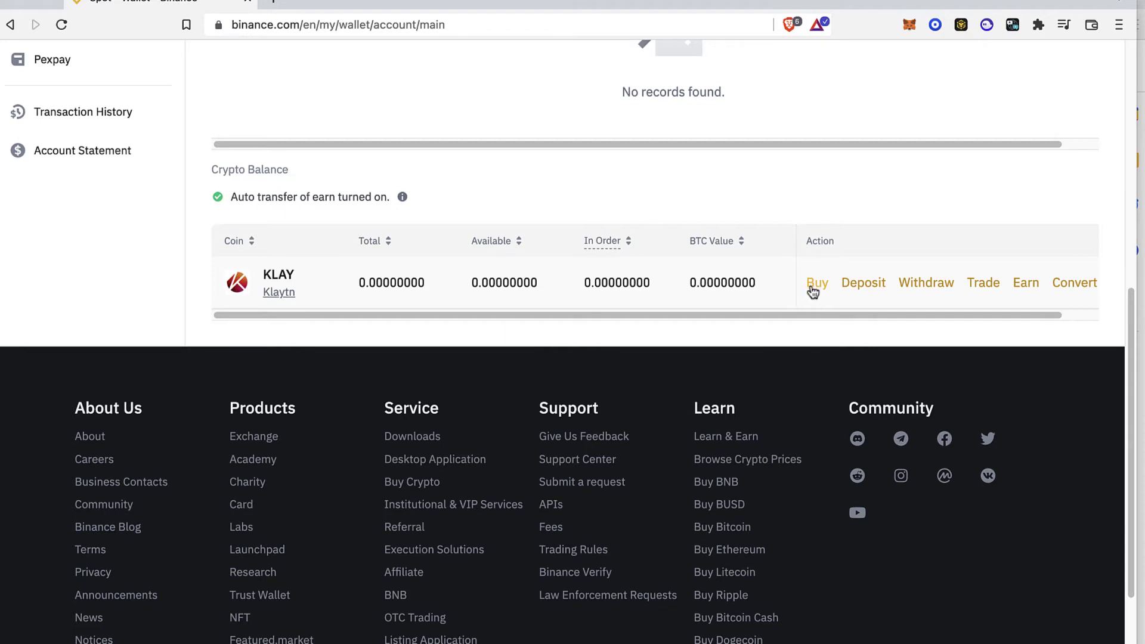
left_click(815, 283)
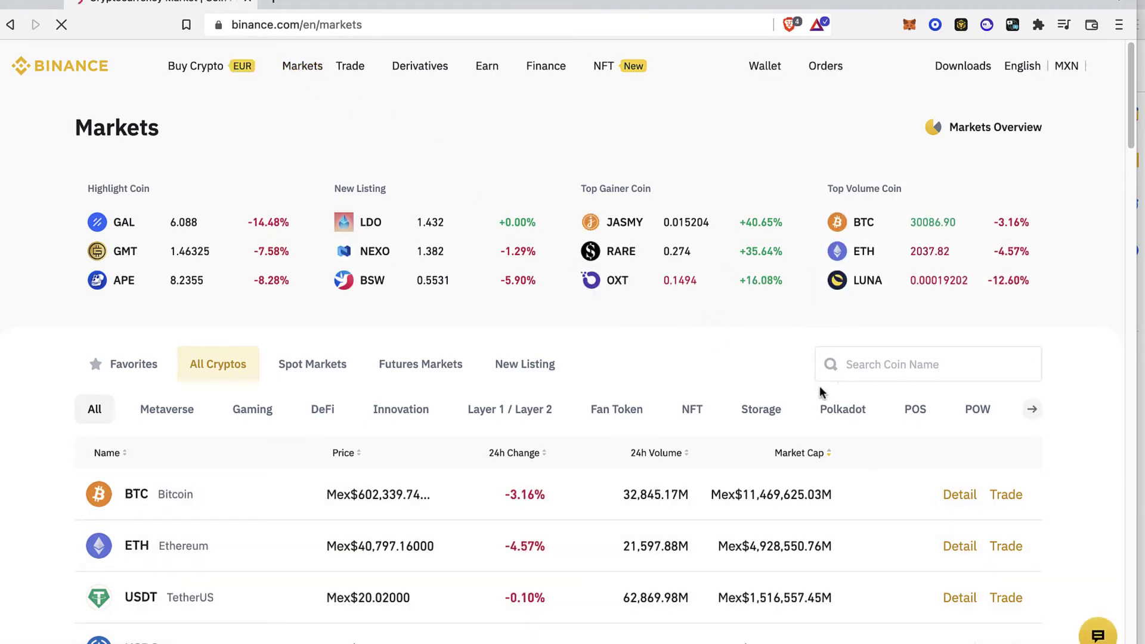
Step: Search markets for 'klayt' and open the KLAY/BUSD spot trading page
left_click(870, 365)
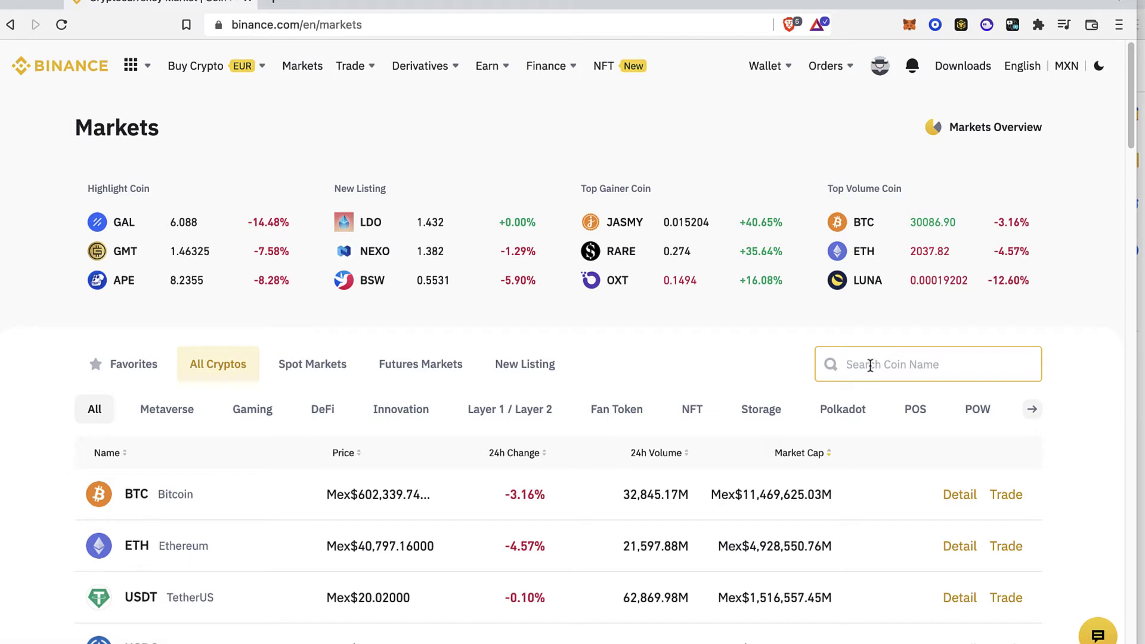
type("klayt")
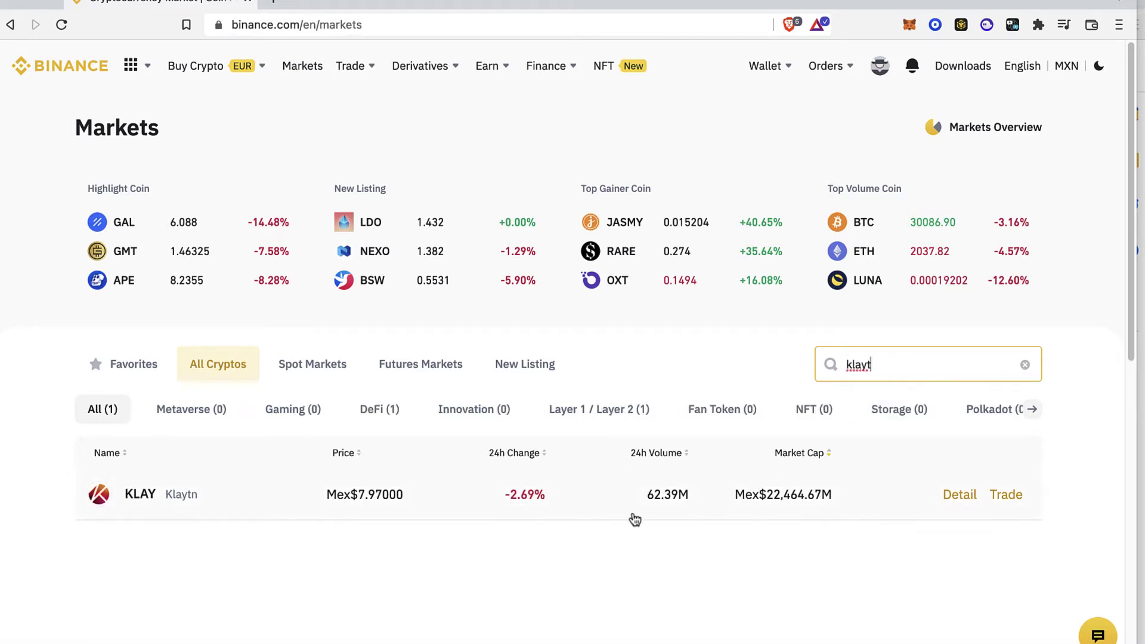
left_click(232, 501)
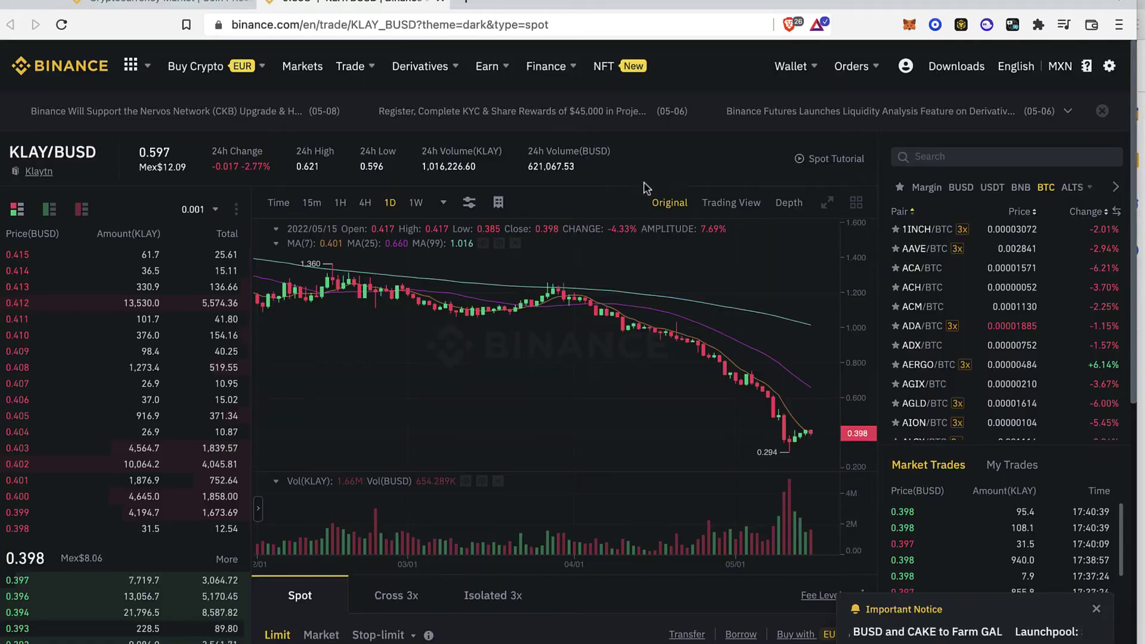
Step: Filter the trading pairs by 'klay' to list KLAY/BTC, KLAY/USDT, KLAY/BUSD and KLAY/BNB
left_click(990, 156)
type("klay")
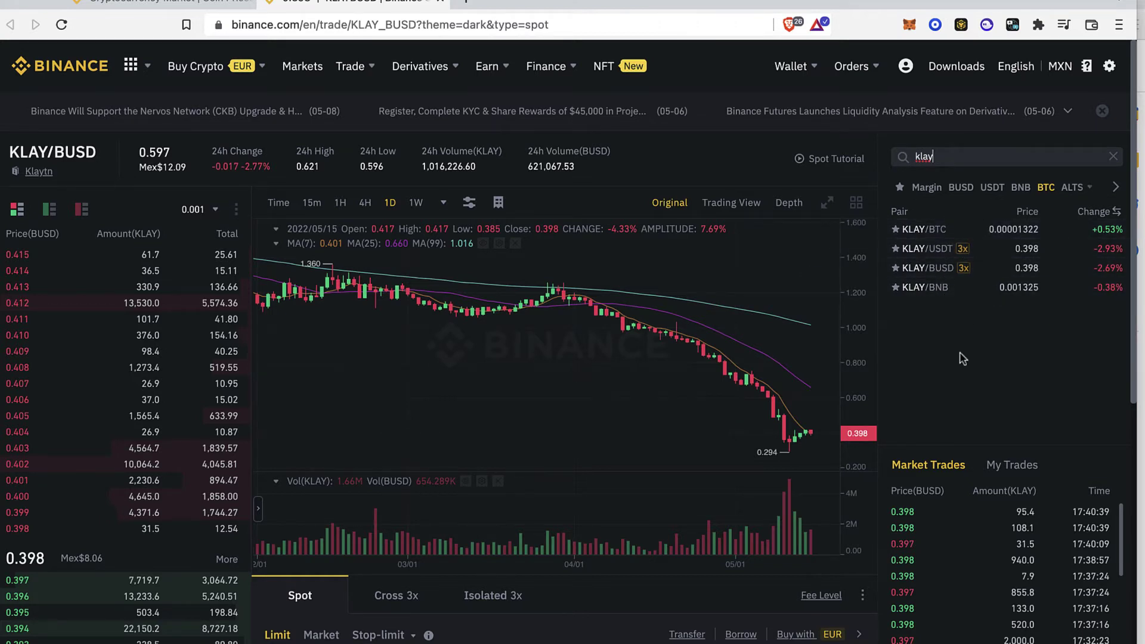
scroll(955, 340, "down", 1)
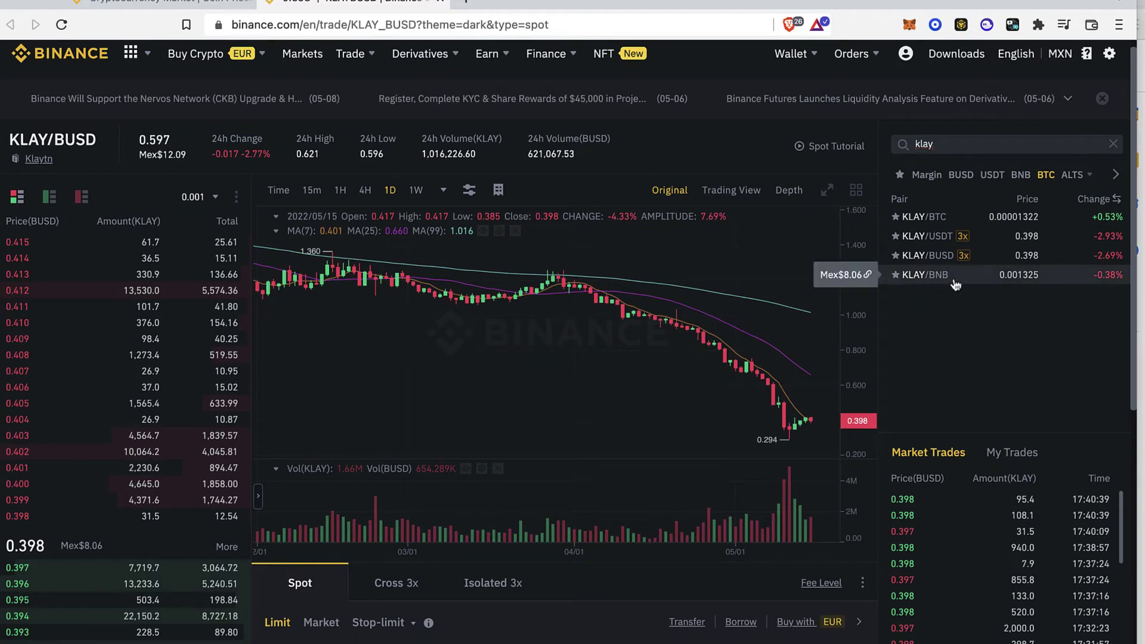
Step: Switch to the KLAY/BNB pair and bring the spot order form into view
left_click(924, 275)
scroll(954, 286, "down", 3)
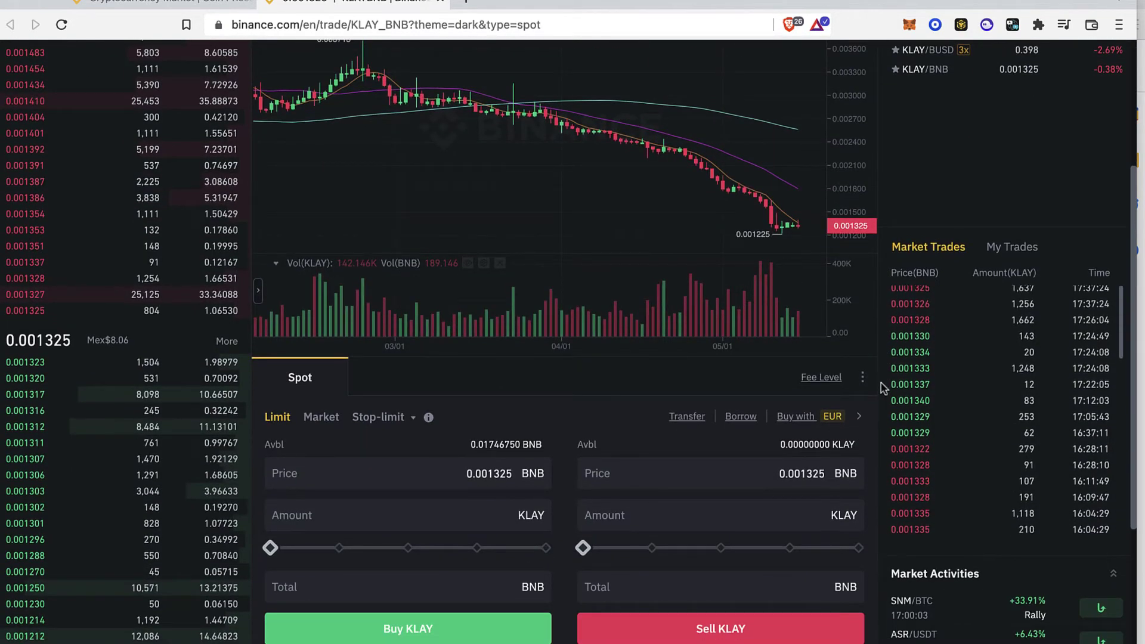
scroll(883, 394, "down", 5)
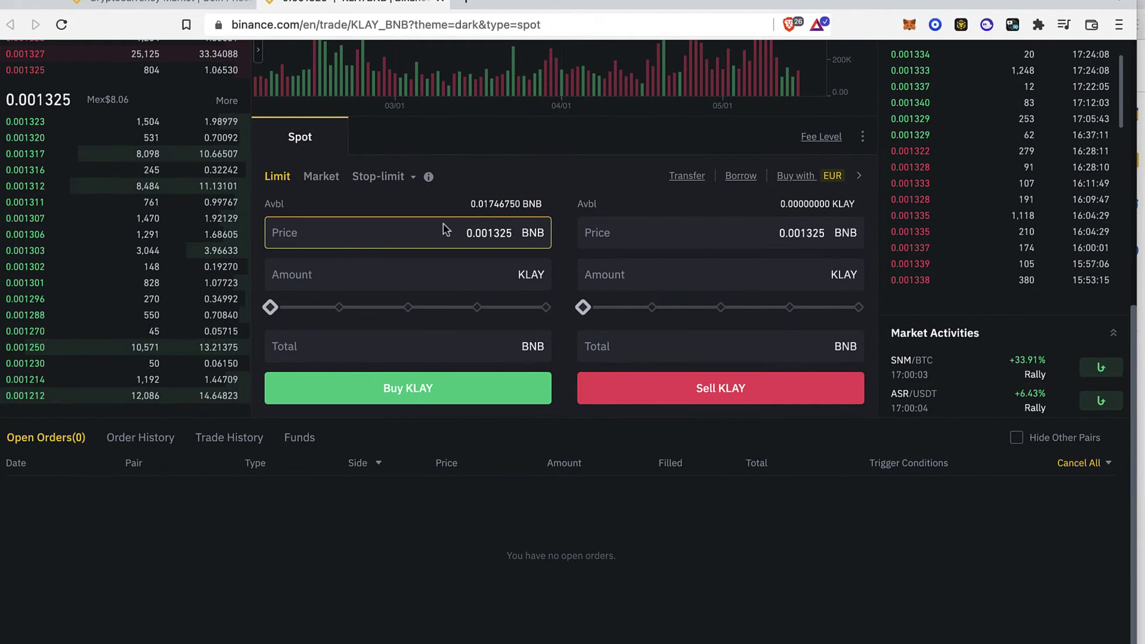
Step: Set a 100% limit buy of 13 KLAY at 0.001329 BNB (0.017277 total) and submit; rejected below 0.05 minimum
mouse_move(270, 307)
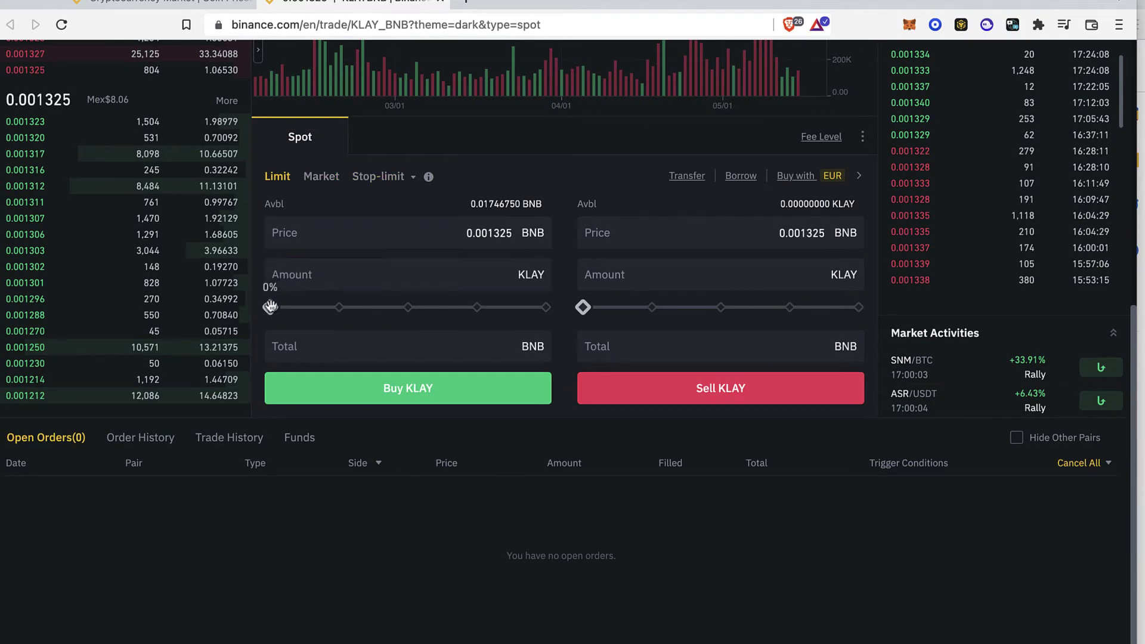
left_click_drag(271, 307, 595, 310)
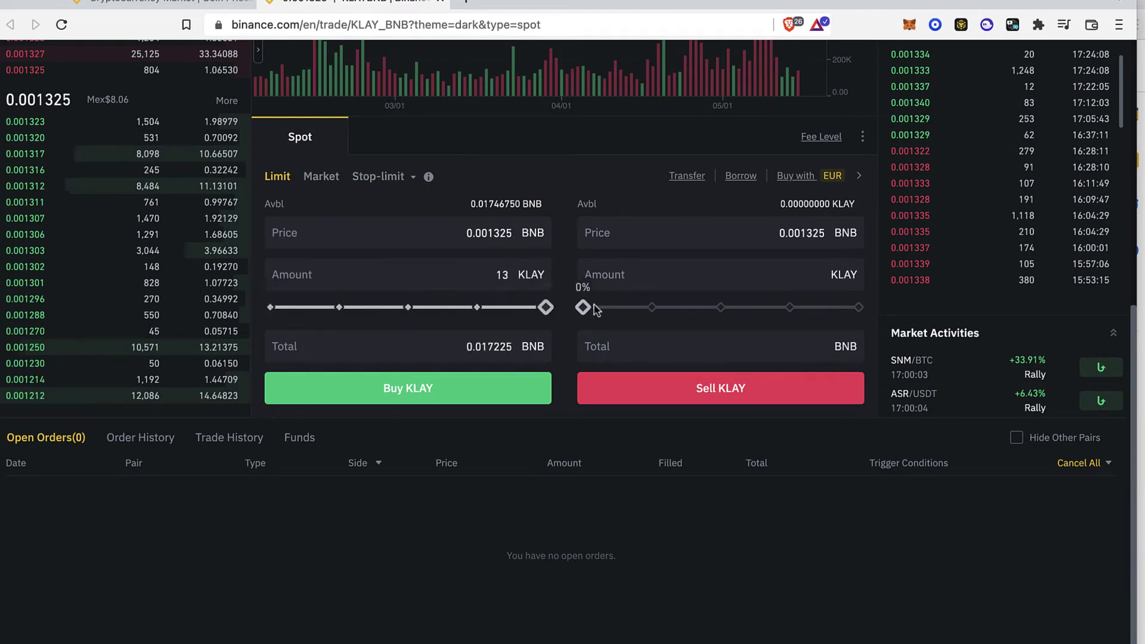
left_click_drag(450, 344, 544, 349)
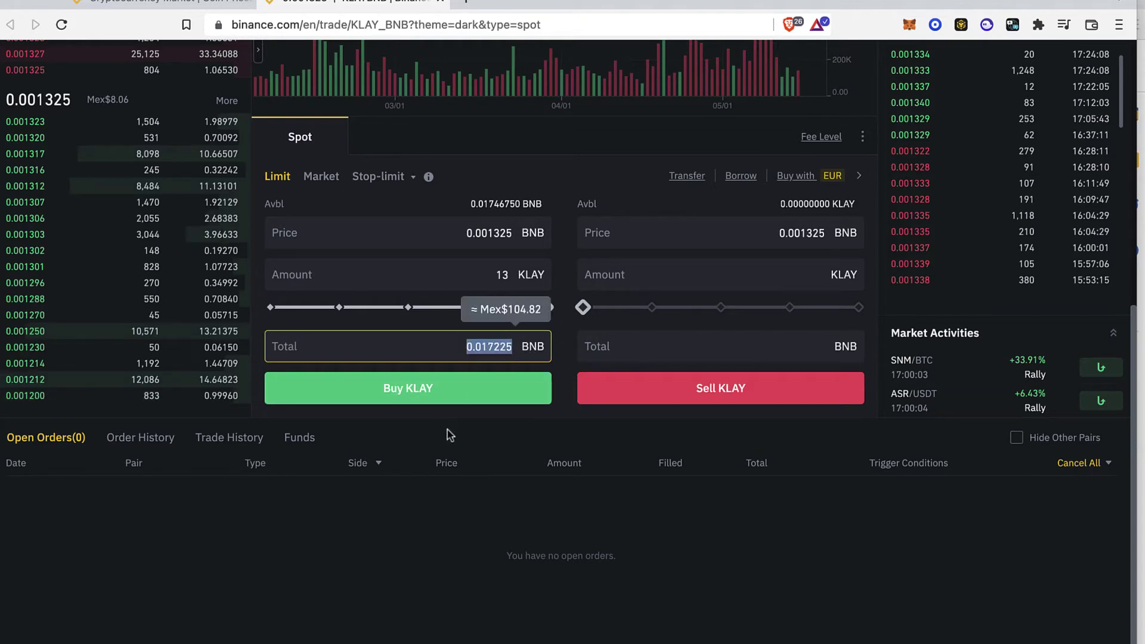
scroll(435, 406, "up", 2)
scroll(477, 406, "down", 2)
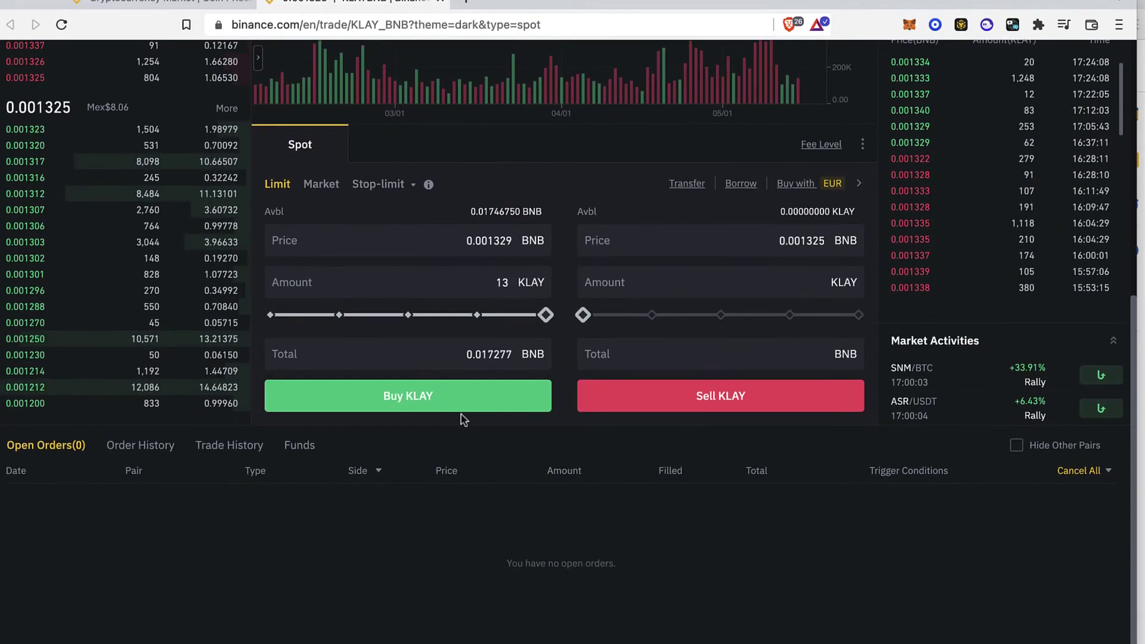
left_click(417, 397)
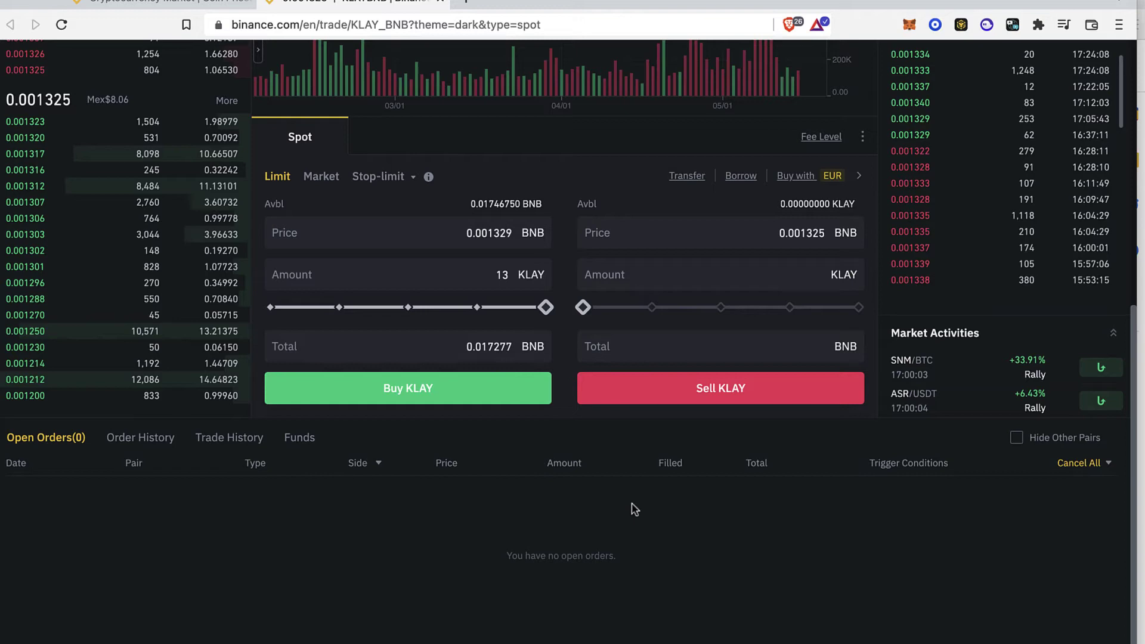
Step: From the spot wallet's KLAY row, open the Withdraw Crypto form showing a 1 KLAY minimum
scroll(874, 537, "up", 1)
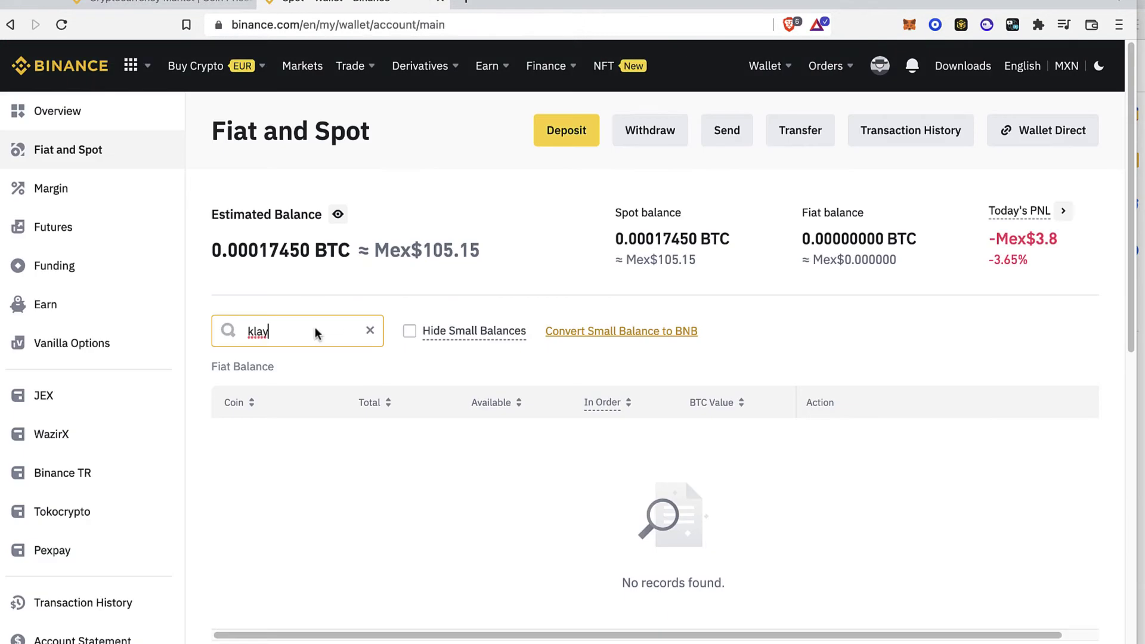
scroll(418, 406, "down", 4)
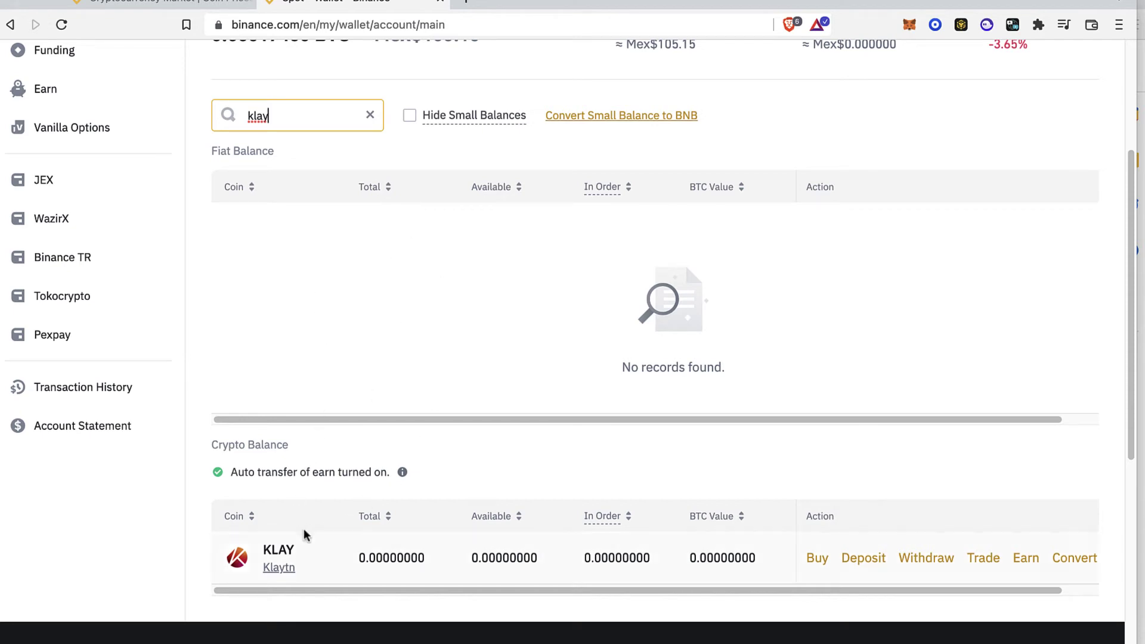
left_click_drag(302, 567, 259, 552)
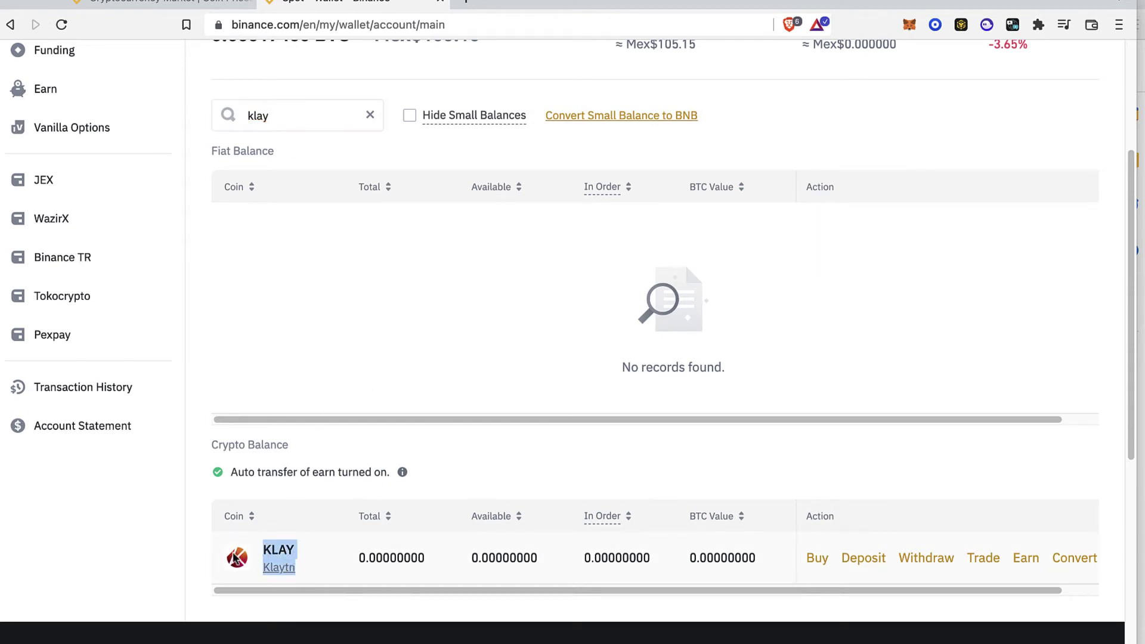
left_click(410, 582)
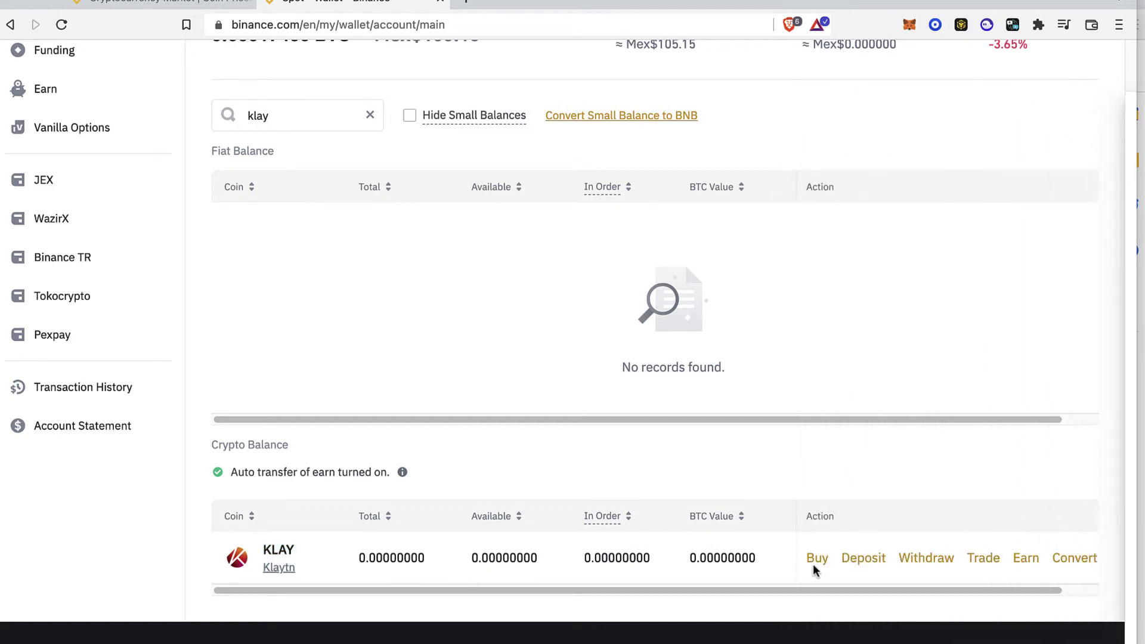
left_click(926, 558)
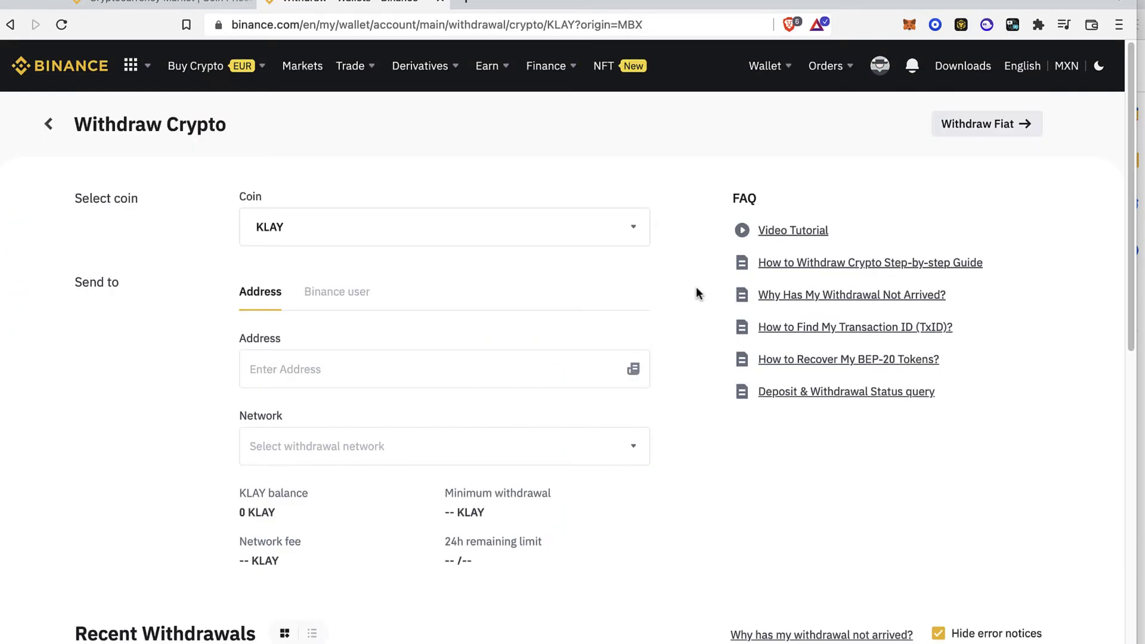
left_click(912, 28)
Step: Copy the MetaMask account address and paste it into the withdrawal Address field
left_click(804, 131)
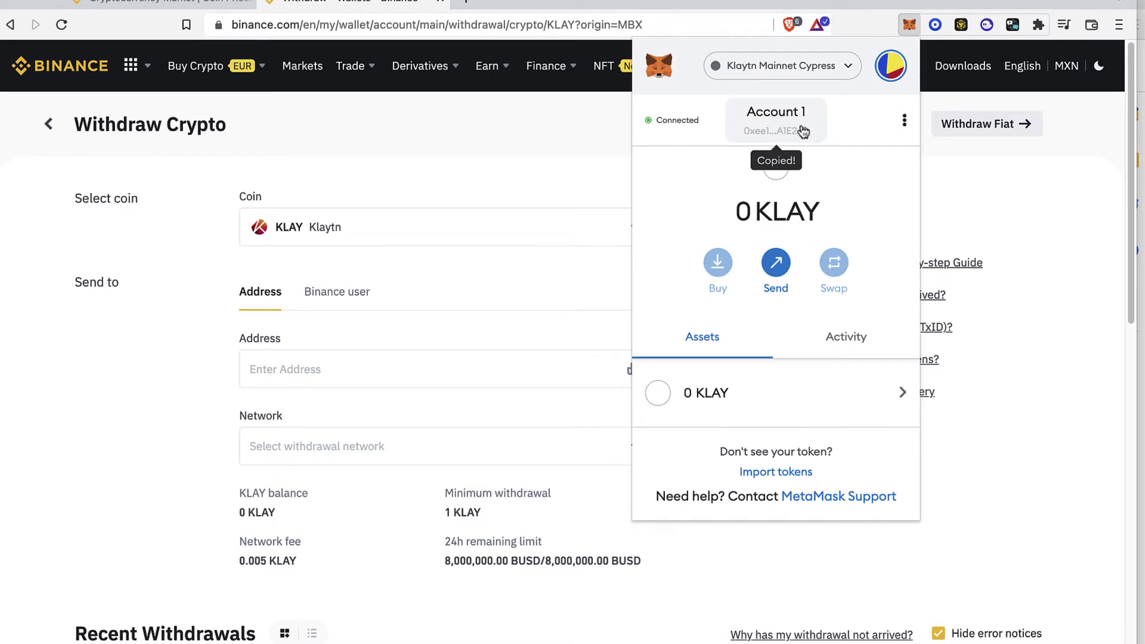
left_click(390, 352)
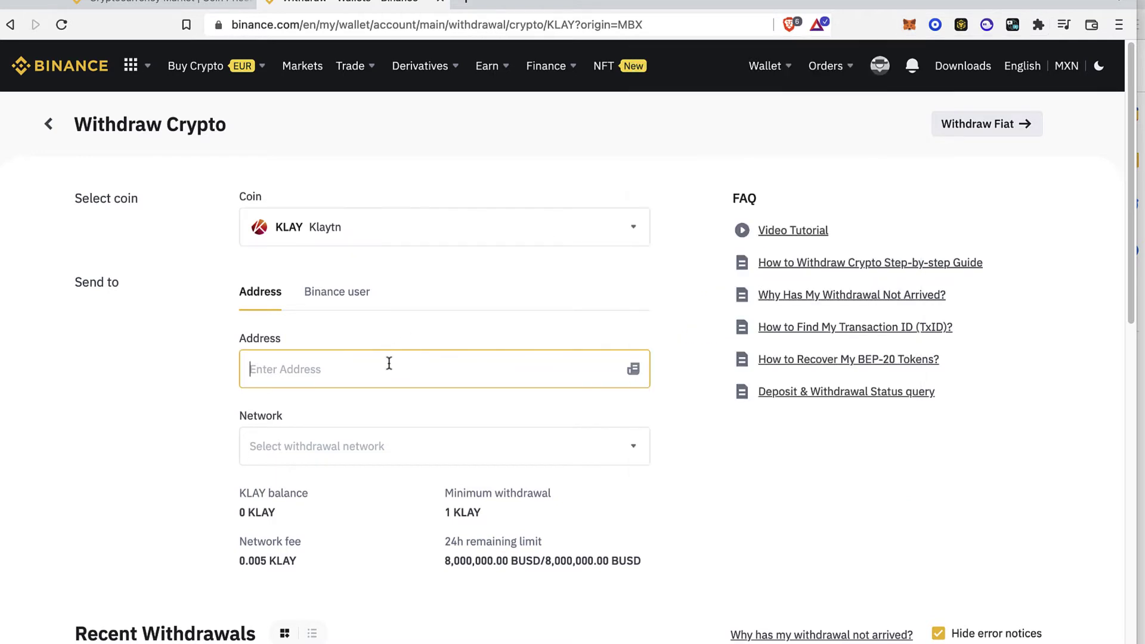
key("ctrl+v")
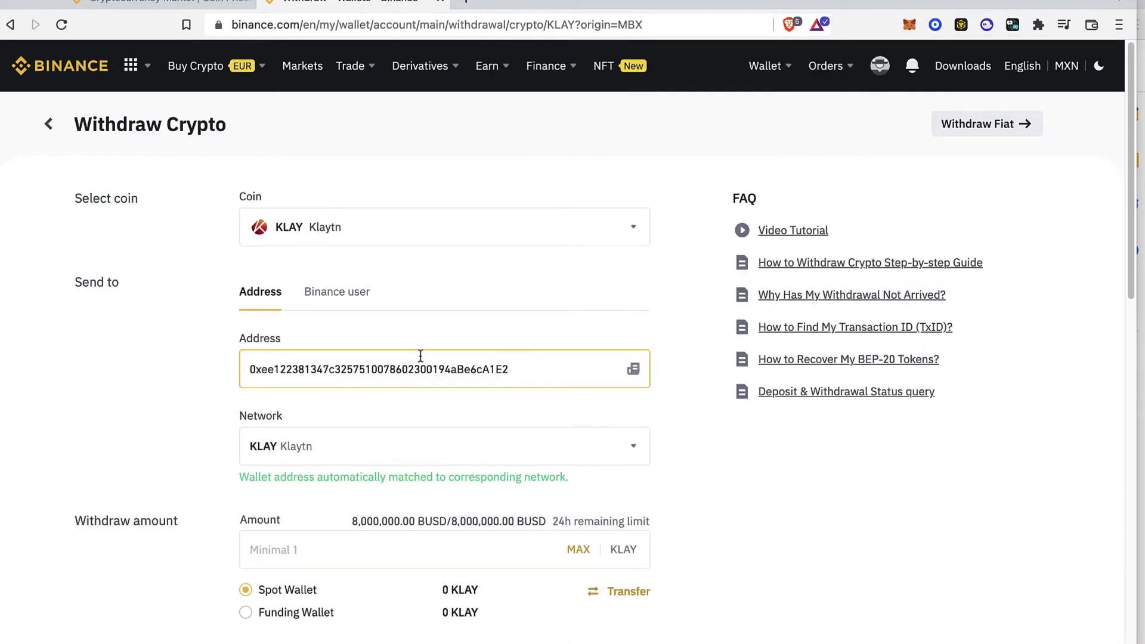
scroll(401, 424, "down", 1)
Step: Select KLAY Klaytn as the withdrawal network and focus the amount field
left_click(369, 403)
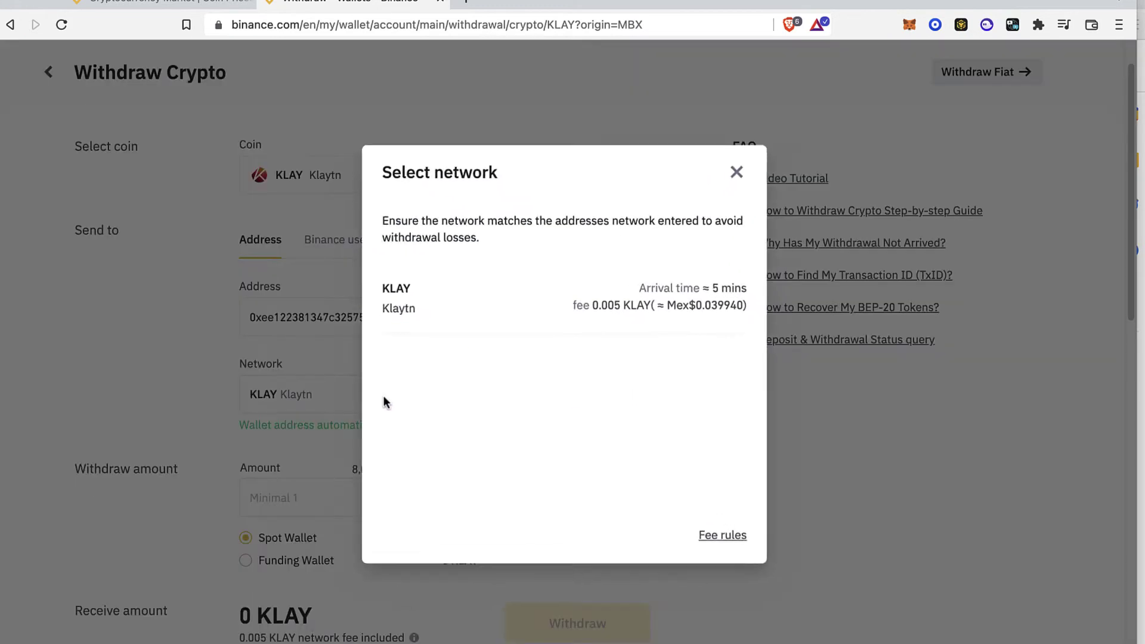
left_click(638, 323)
scroll(652, 382, "down", 1)
left_click(311, 459)
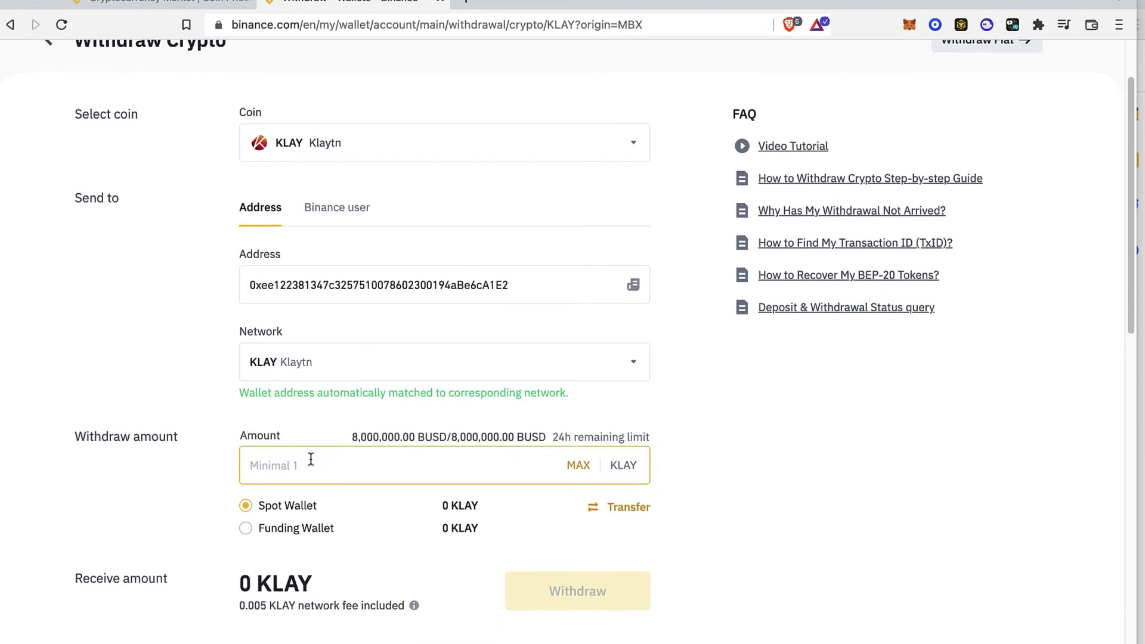
scroll(638, 444, "down", 5)
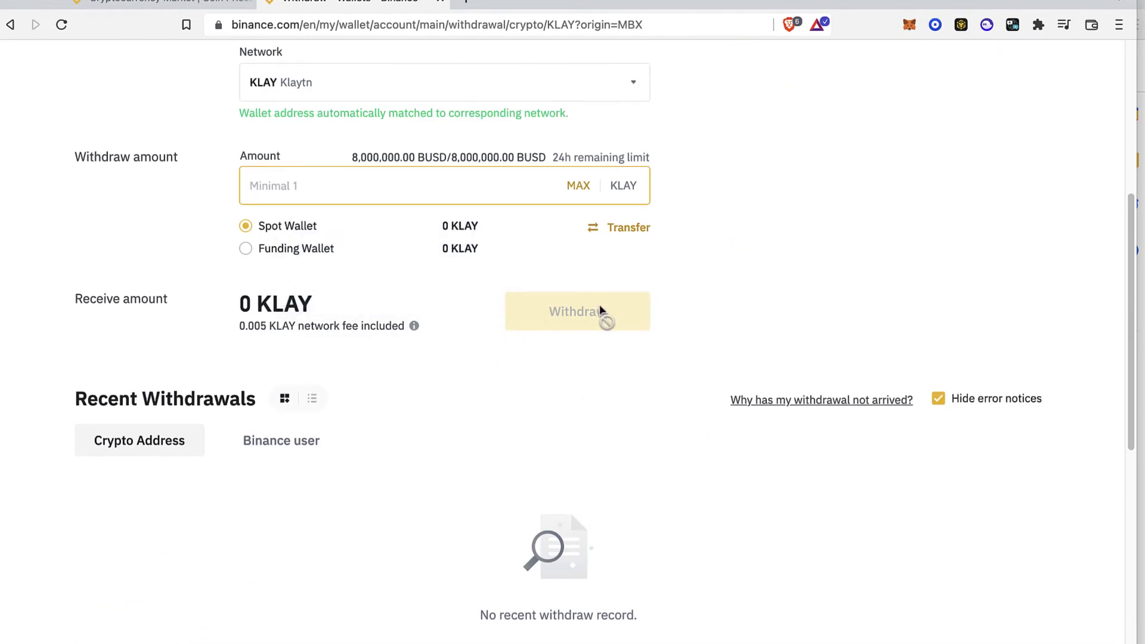
scroll(654, 295, "up", 6)
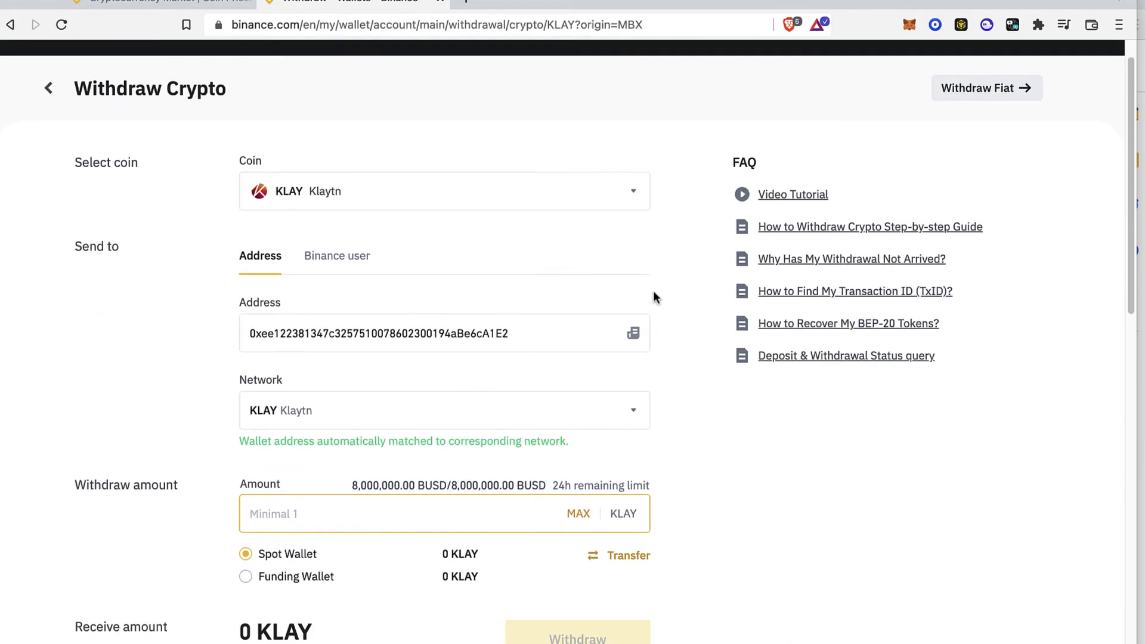
scroll(653, 297, "down", 1)
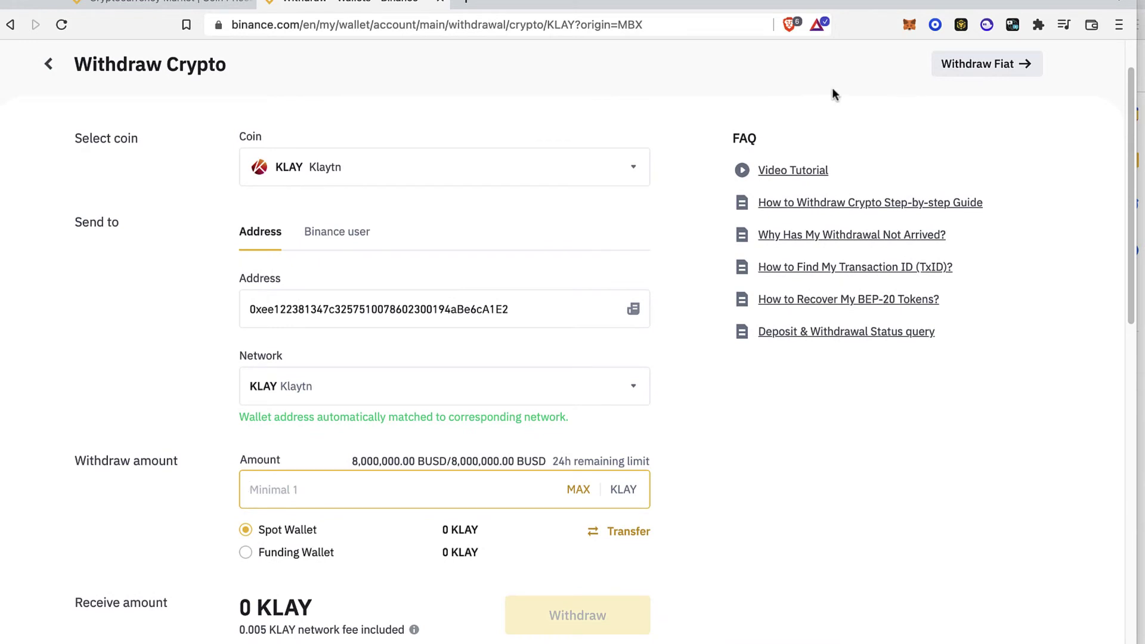
left_click(911, 24)
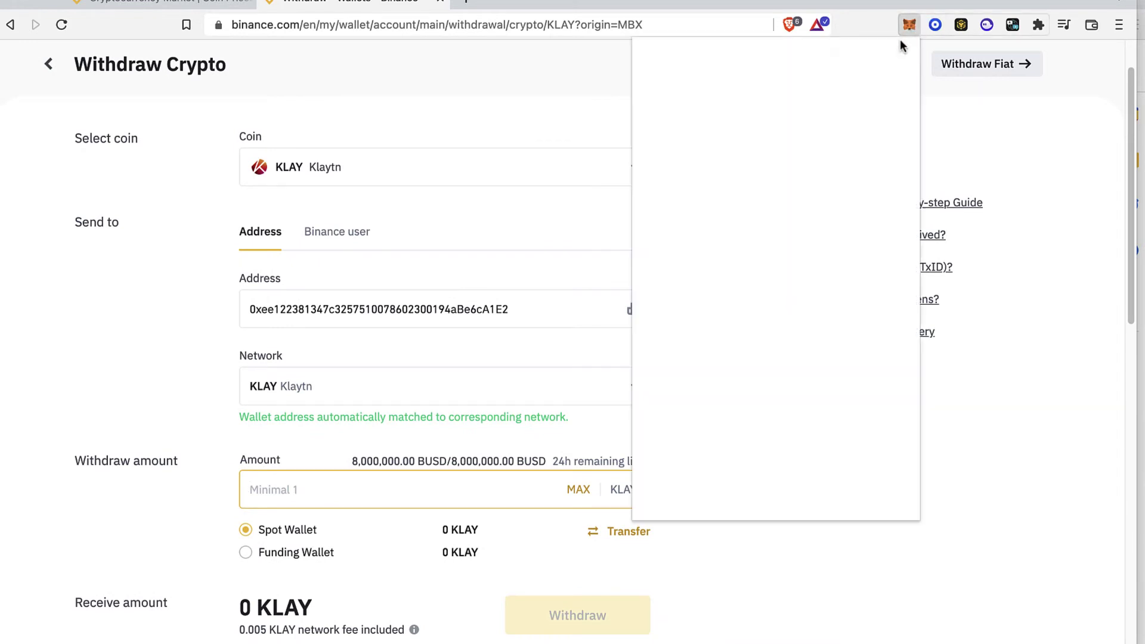
Step: Check MetaMask's network list, then Google 'klaytn network to metamask' in a new tab
left_click(818, 75)
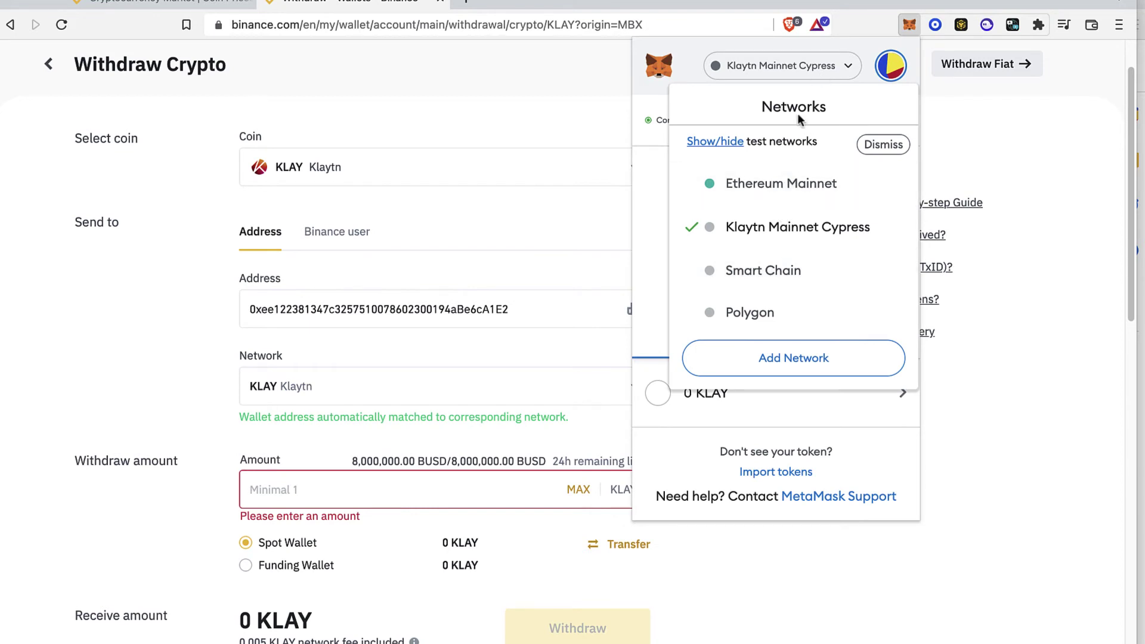
left_click(582, 8)
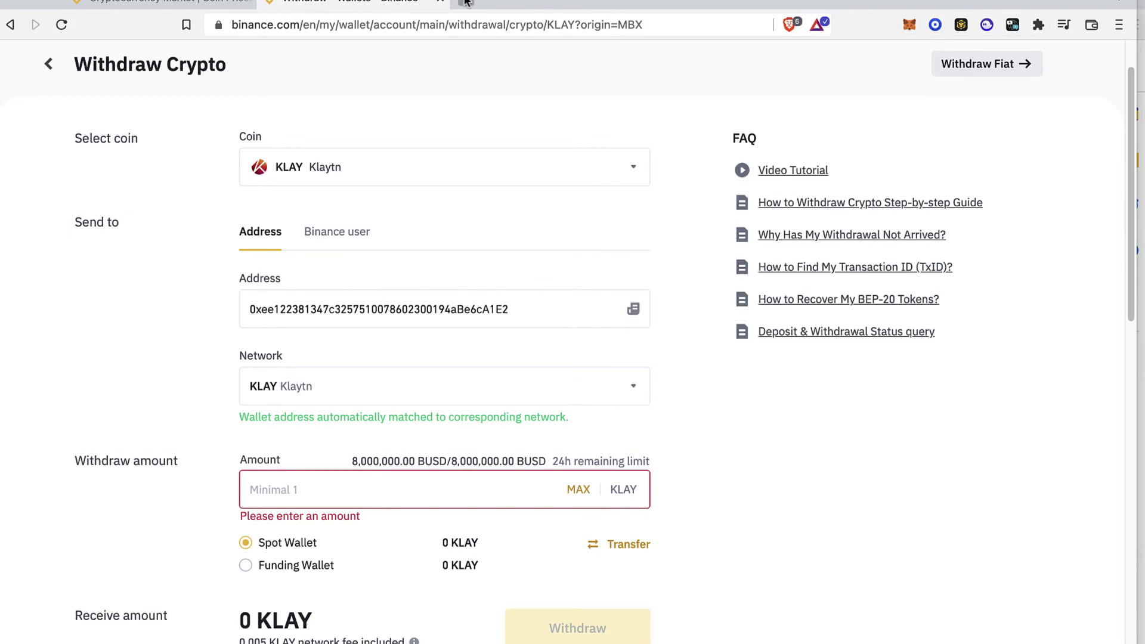
left_click(466, 1)
type("klaytn network to metamask")
key("Return")
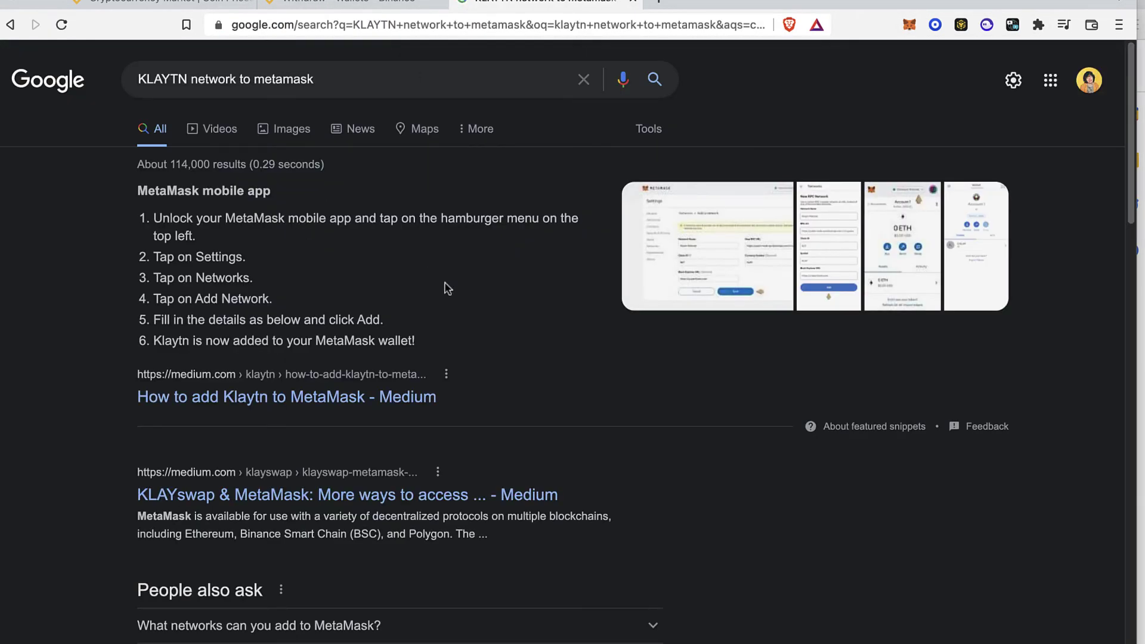
scroll(549, 327, "down", 3)
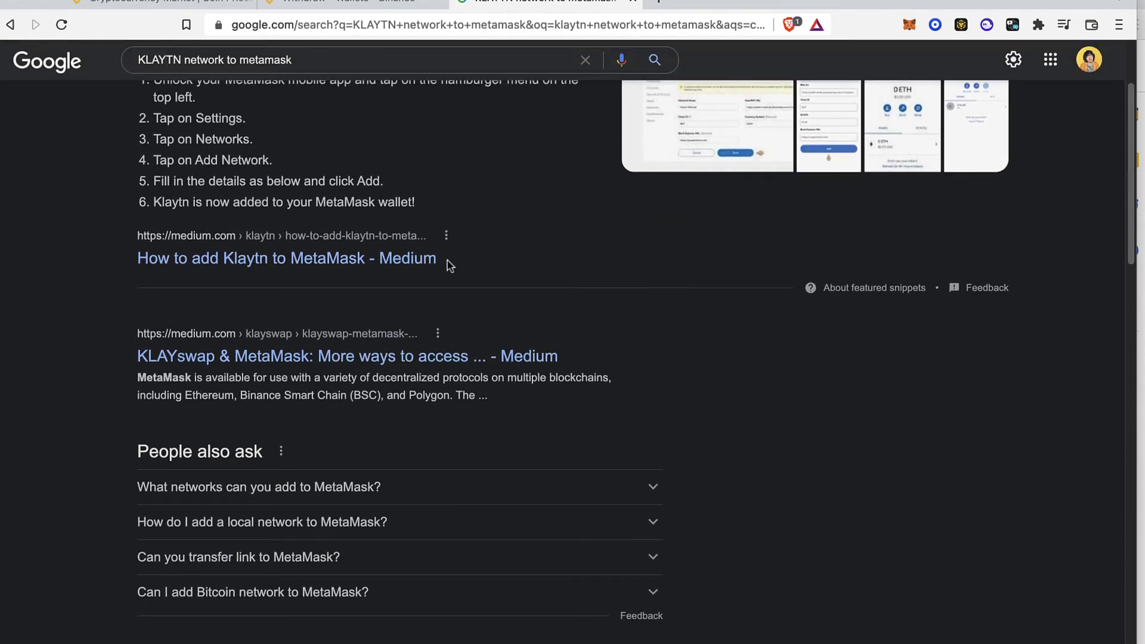
scroll(470, 289, "up", 3)
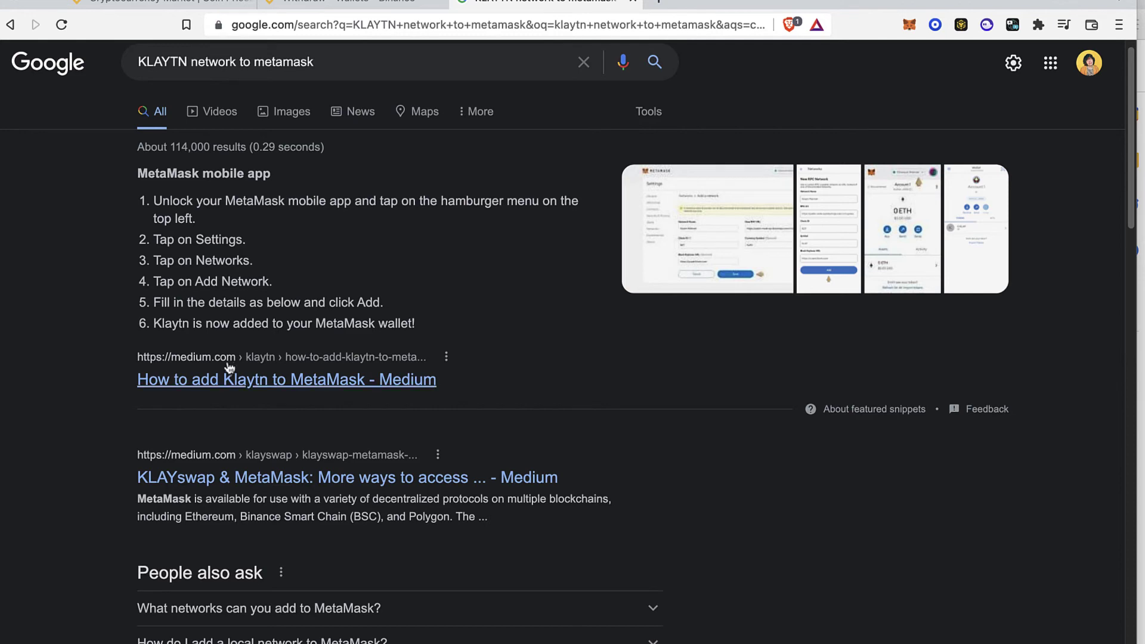
Step: Open the Medium 'How to add Klaytn to MetaMask' article and select Step 3's Klaytn Mainnet network details
left_click(210, 385)
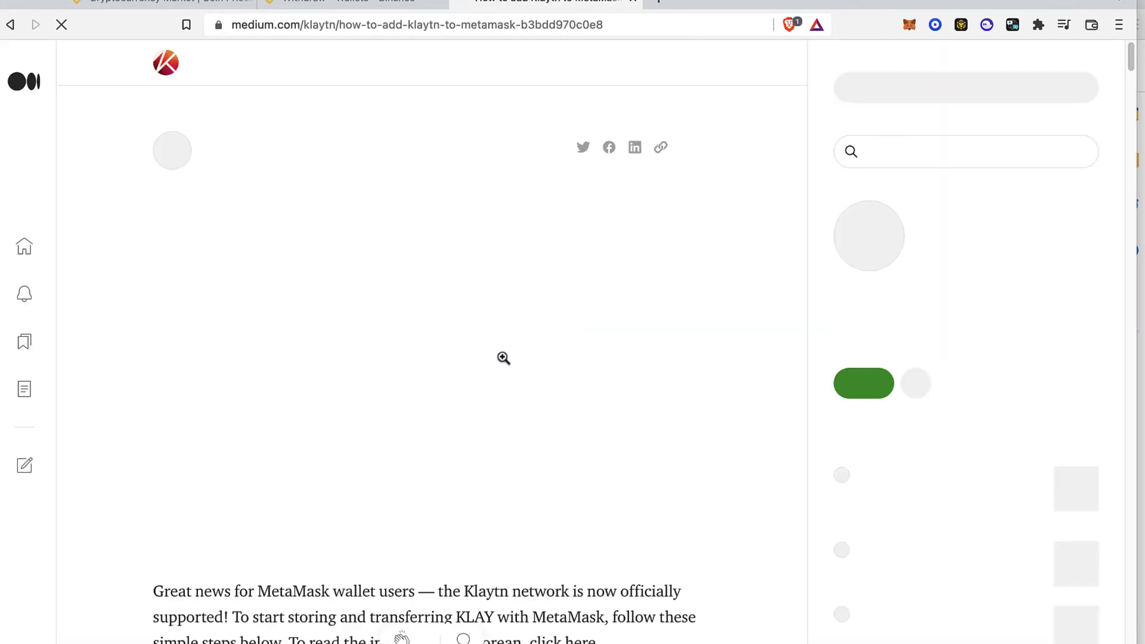
scroll(557, 340, "down", 5)
scroll(555, 341, "down", 20)
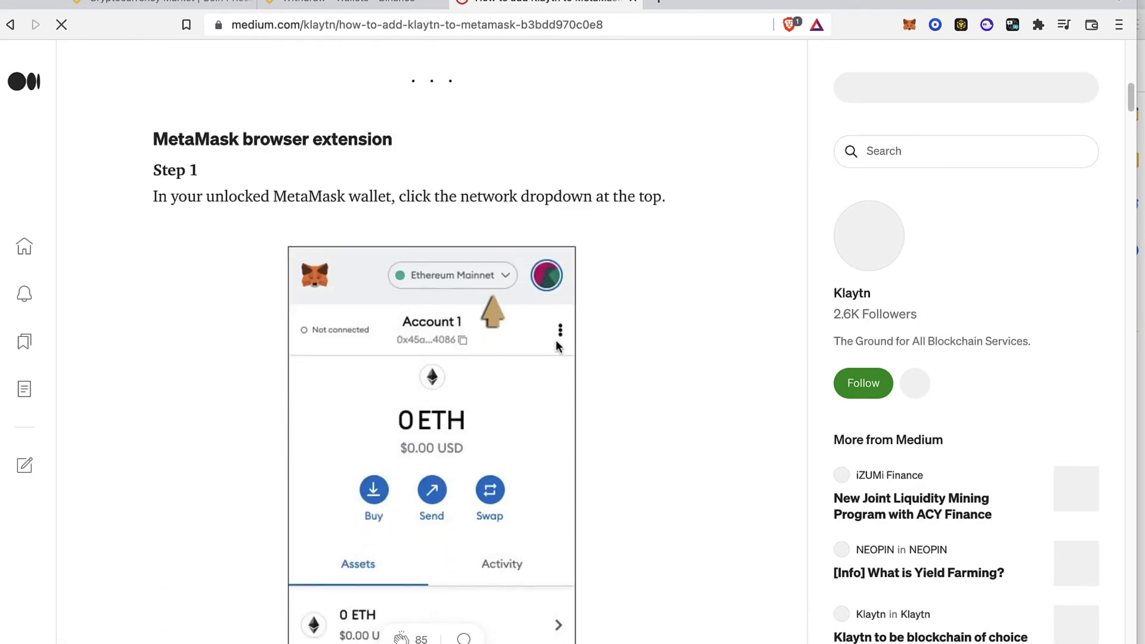
scroll(557, 344, "up", 8)
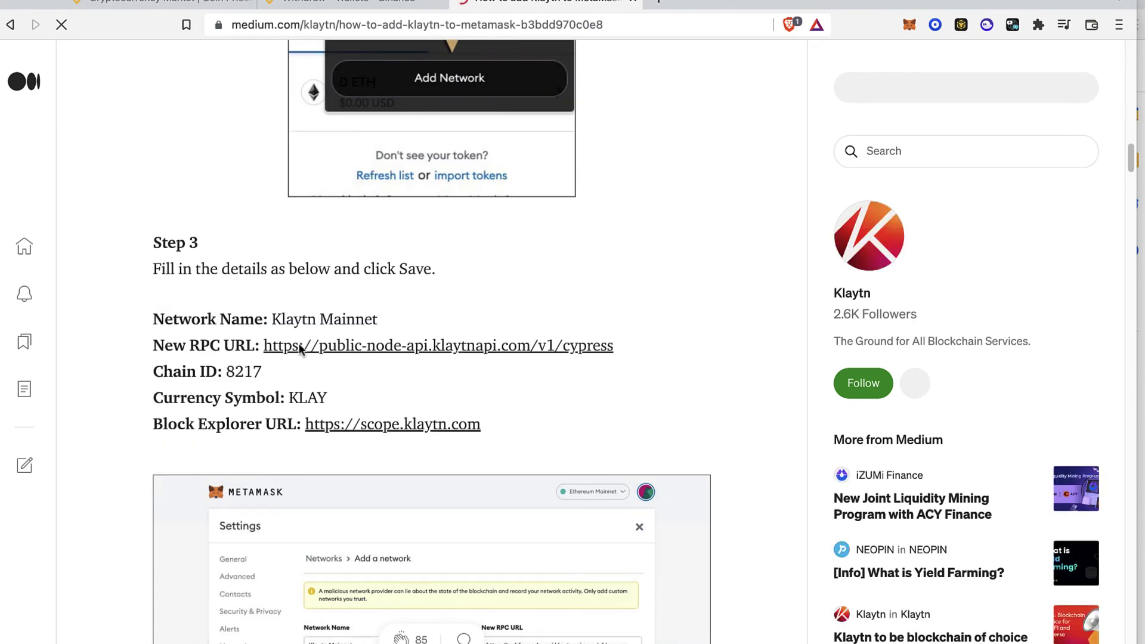
scroll(179, 314, "up", 15)
left_click_drag(300, 349, 632, 248)
scroll(379, 263, "down", 8)
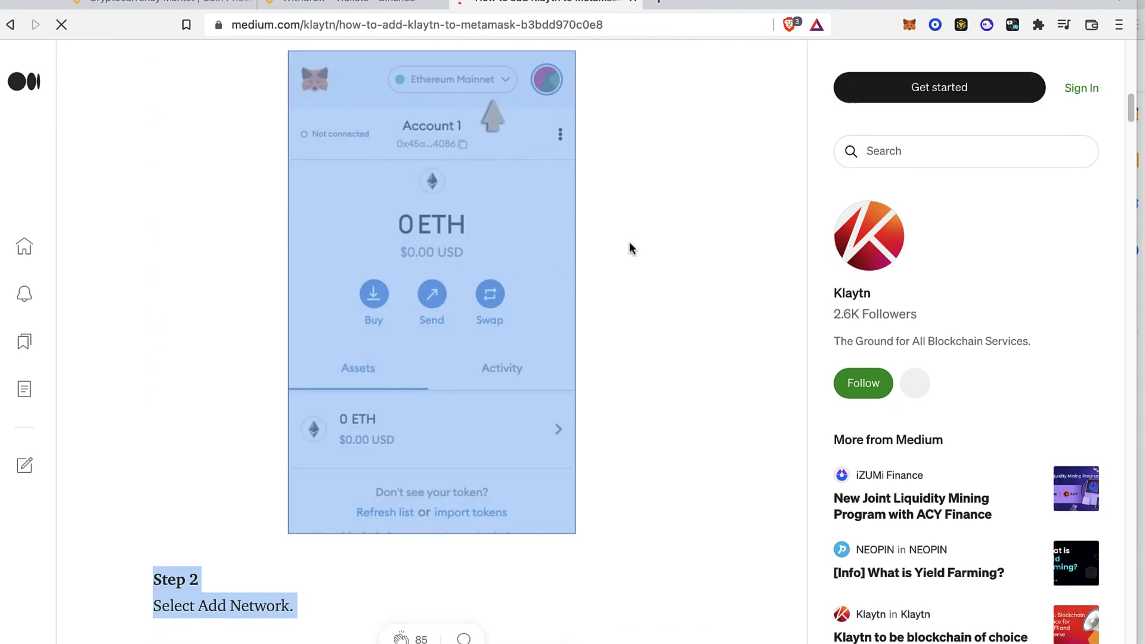
scroll(629, 239, "up", 9)
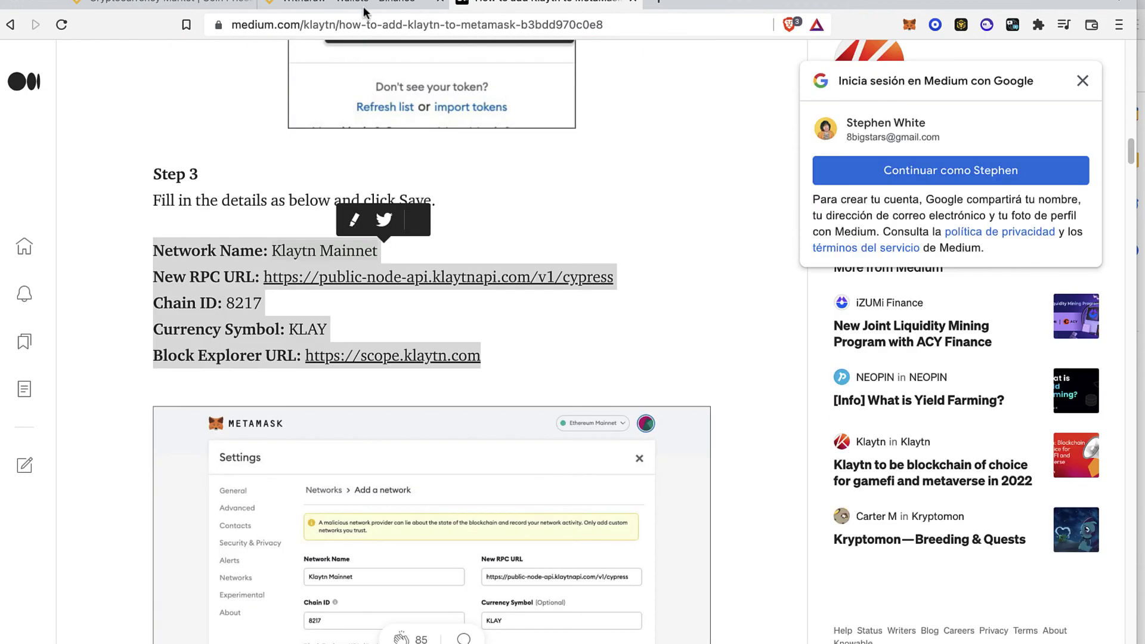
left_click(911, 26)
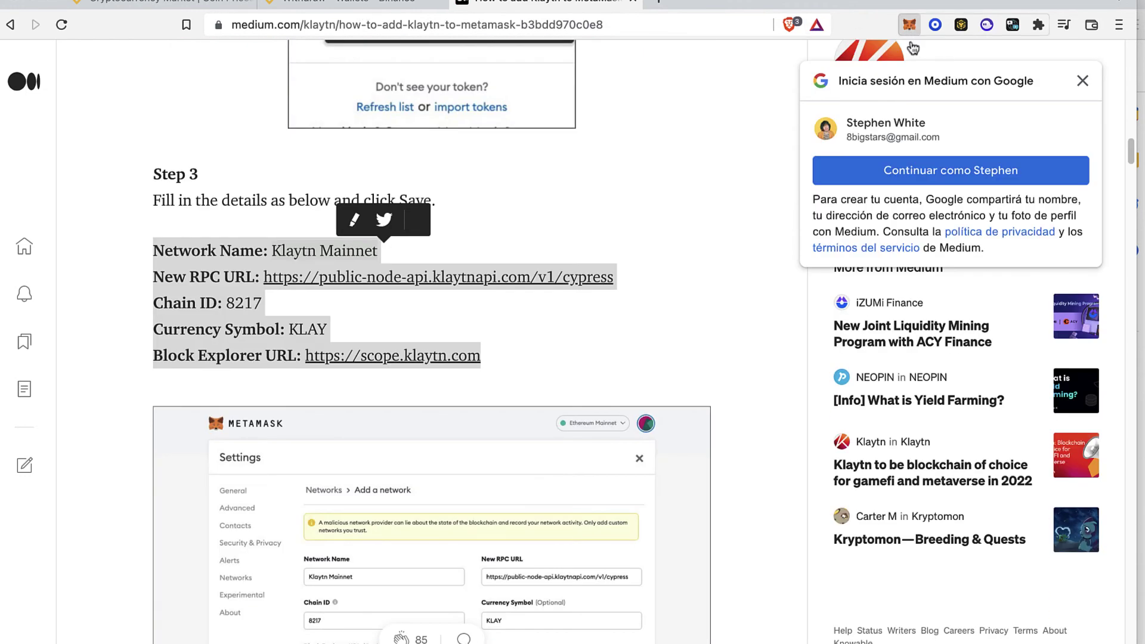
Step: View MetaMask's empty Add a network form, then return to the Binance KLAY withdrawal tab
left_click(796, 78)
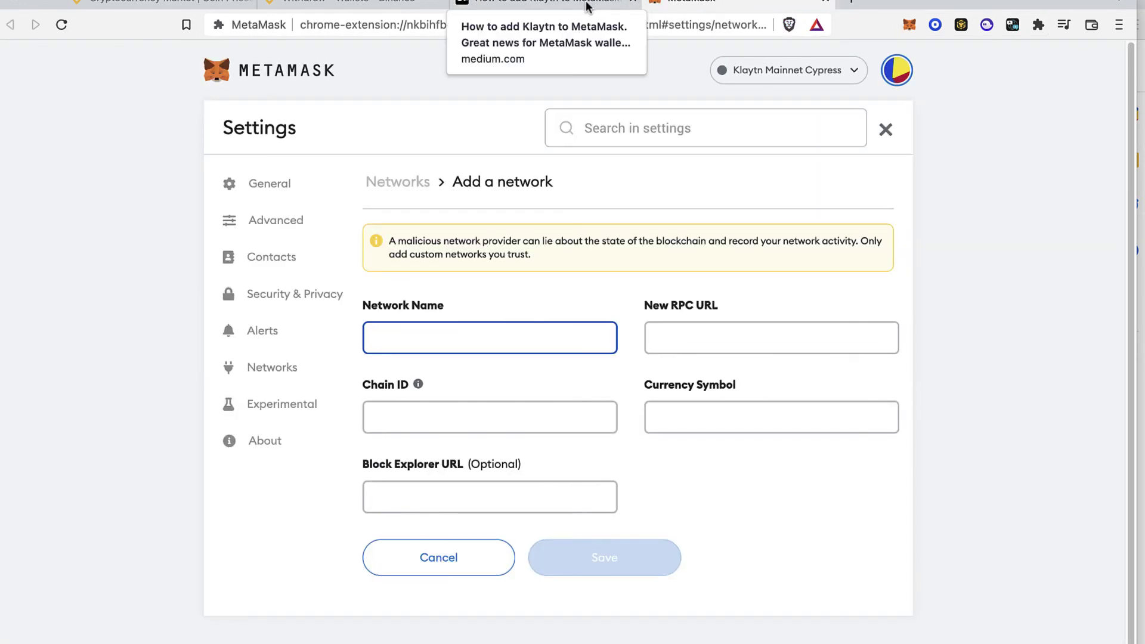
left_click_drag(567, 307, 687, 491)
scroll(687, 490, "down", 1)
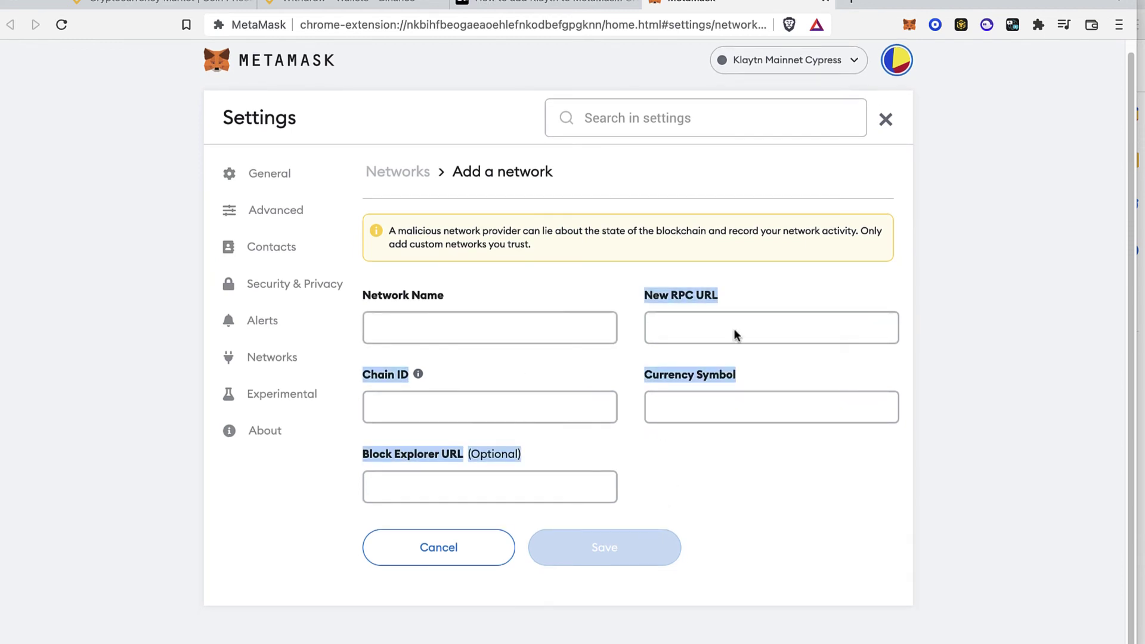
left_click(344, 4)
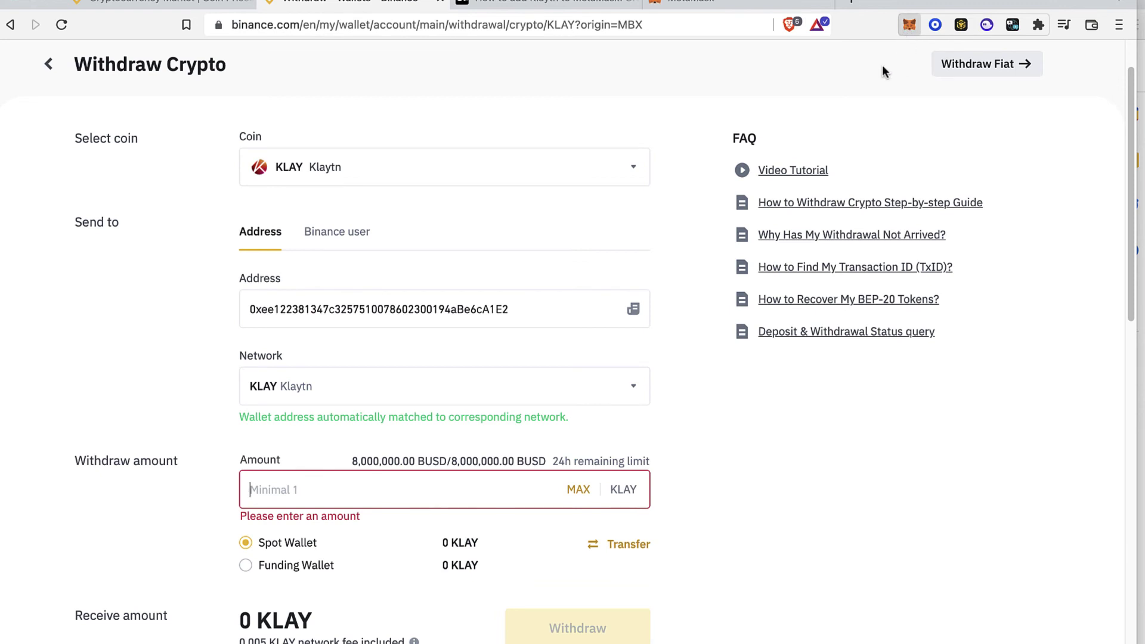
left_click(824, 72)
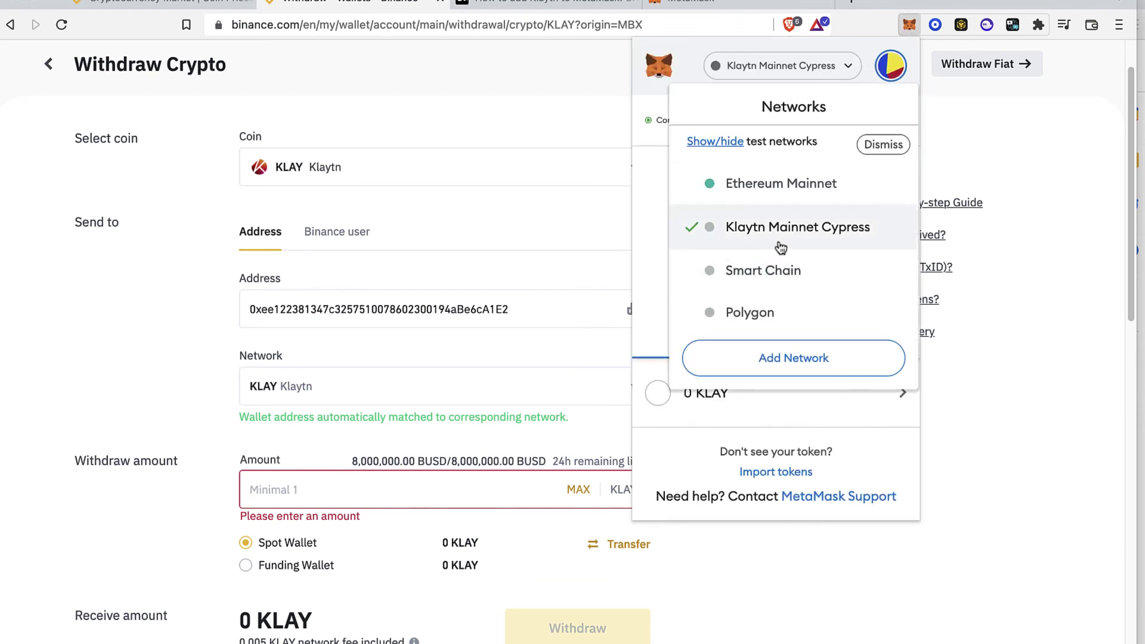
left_click(664, 227)
left_click(796, 127)
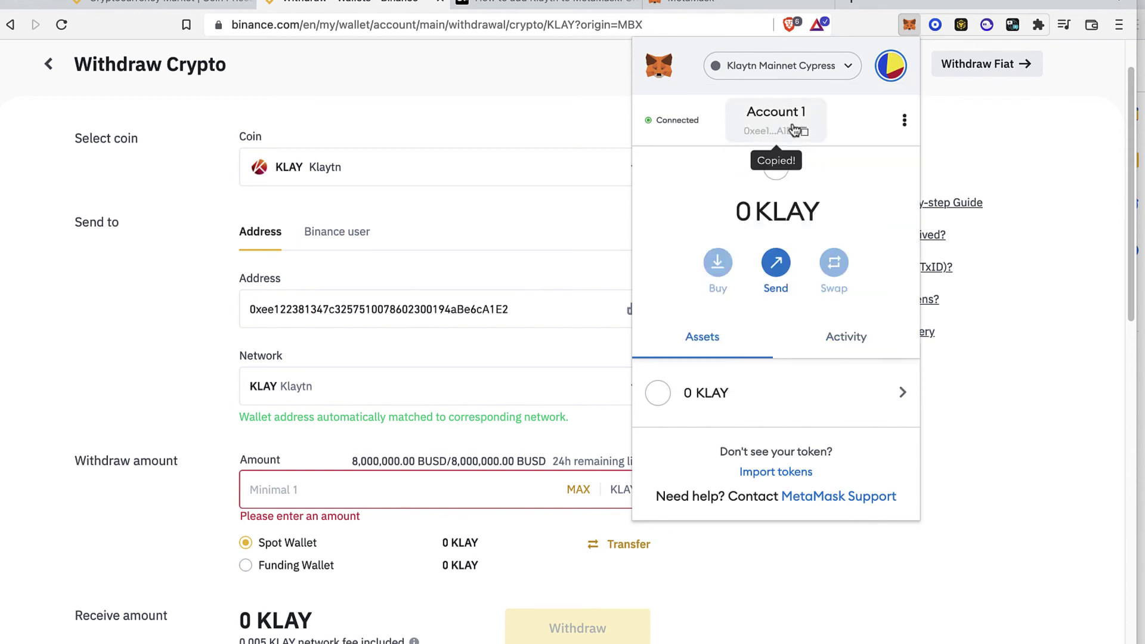
left_click(533, 198)
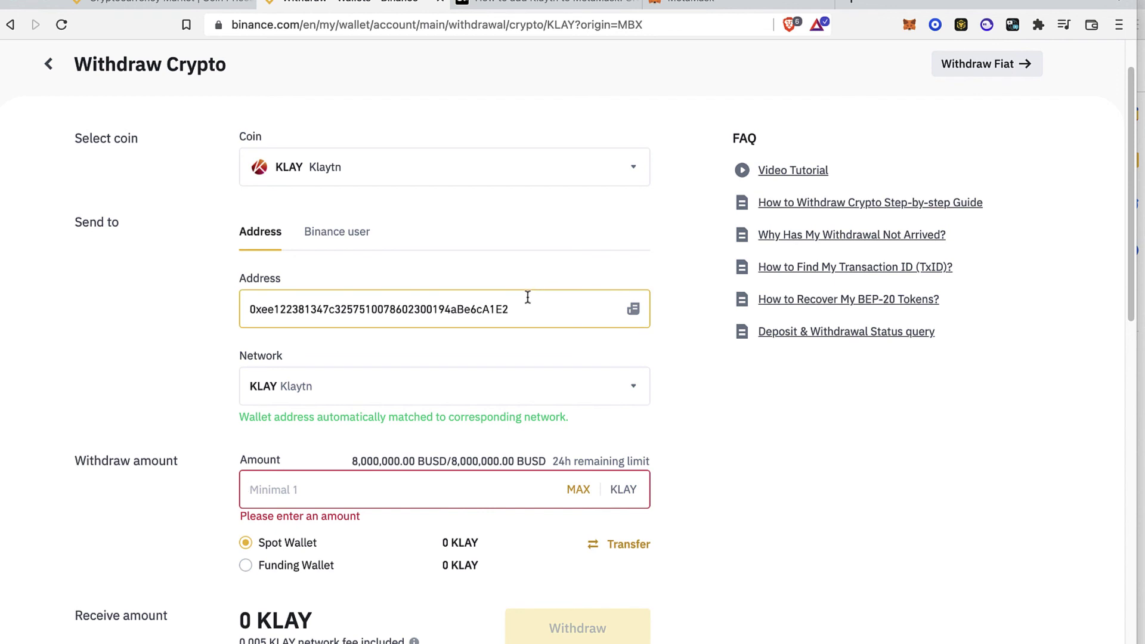
scroll(607, 355, "down", 2)
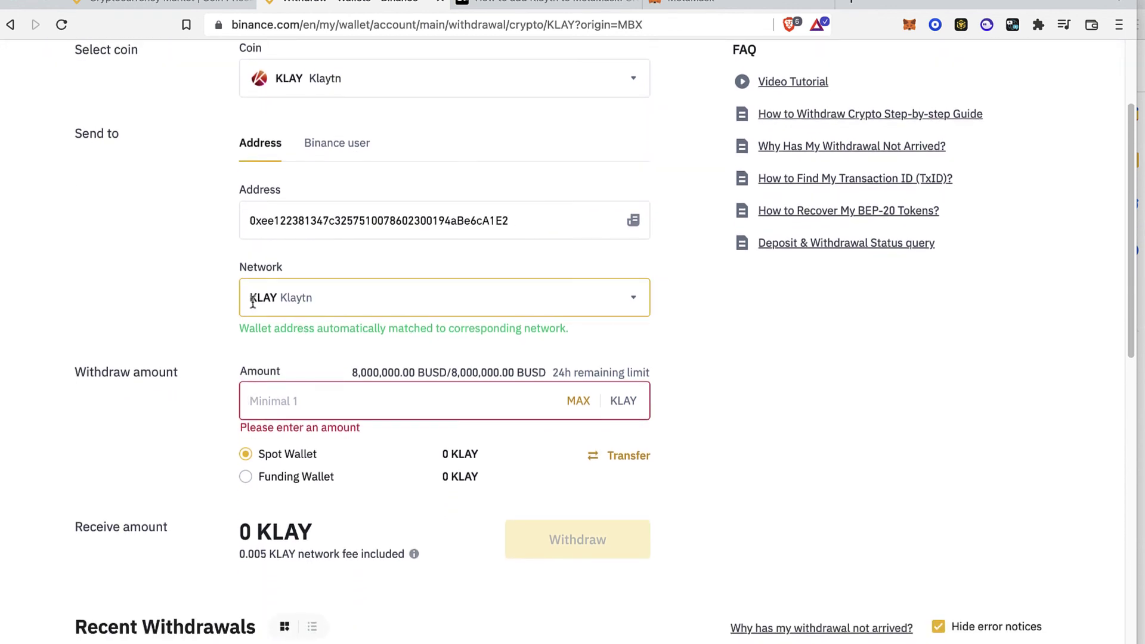